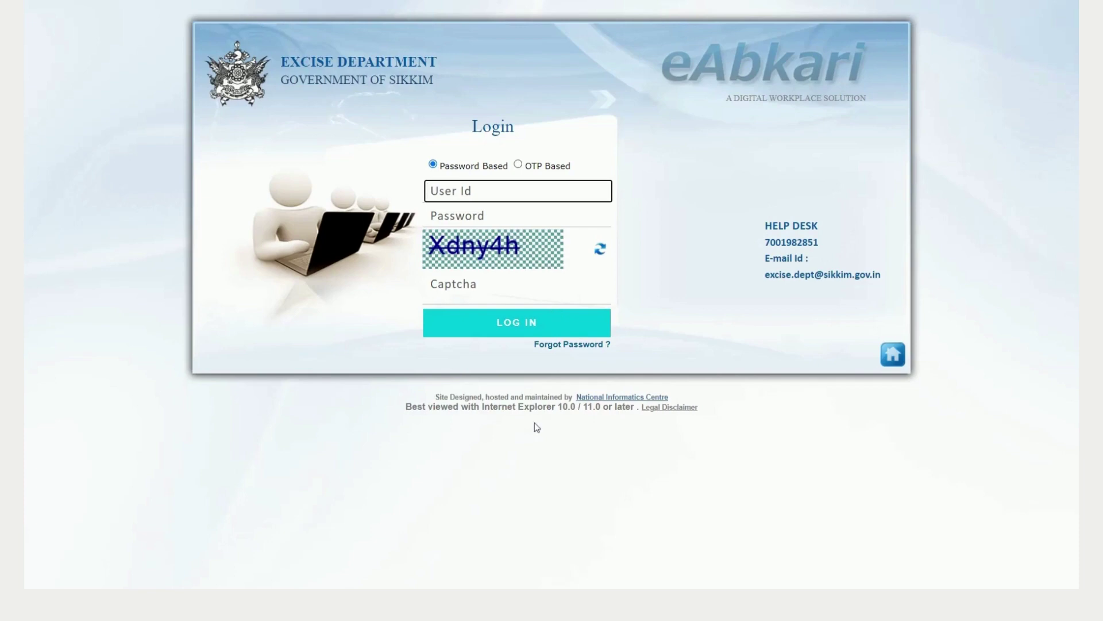
Step: Reload the login page and log in with the user ID, account password and captcha bNPFMn
key(F5)
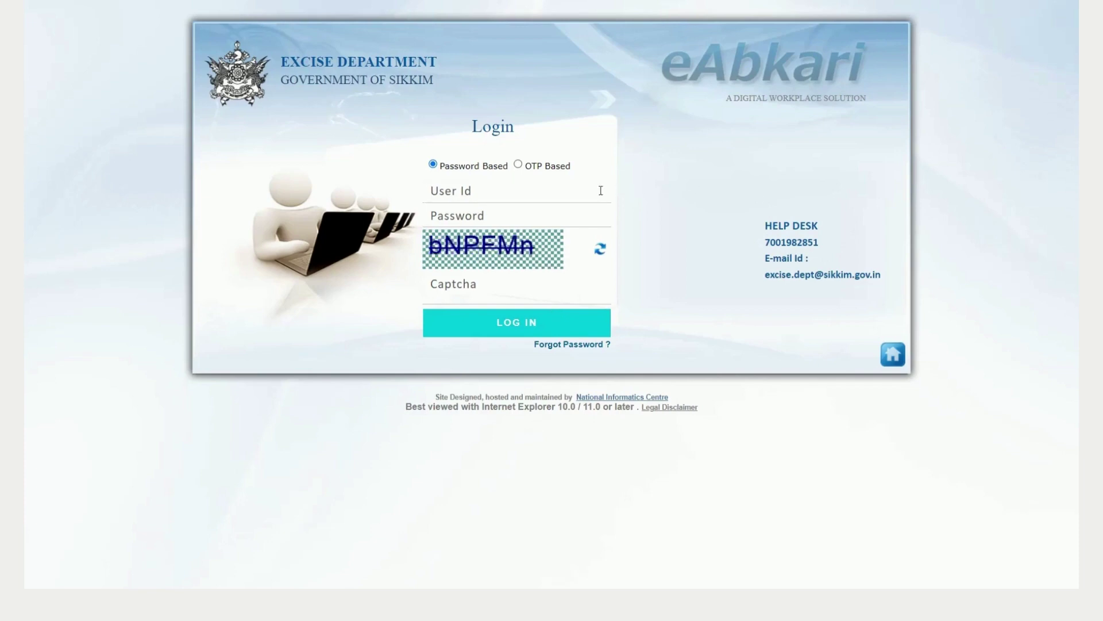
click(577, 192)
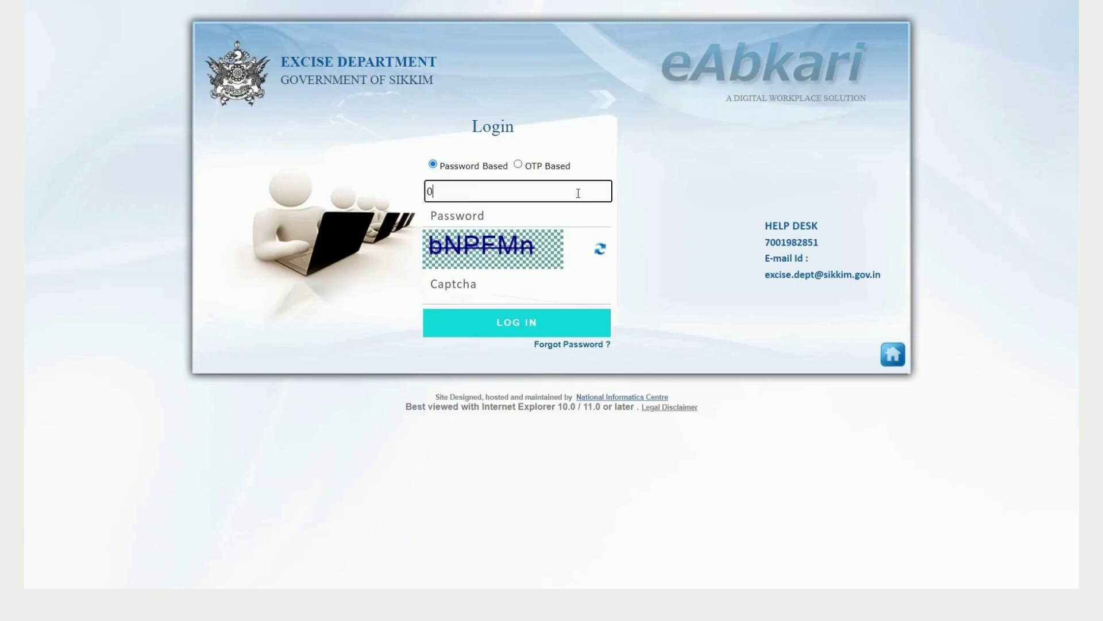
click(521, 221)
text(•••)
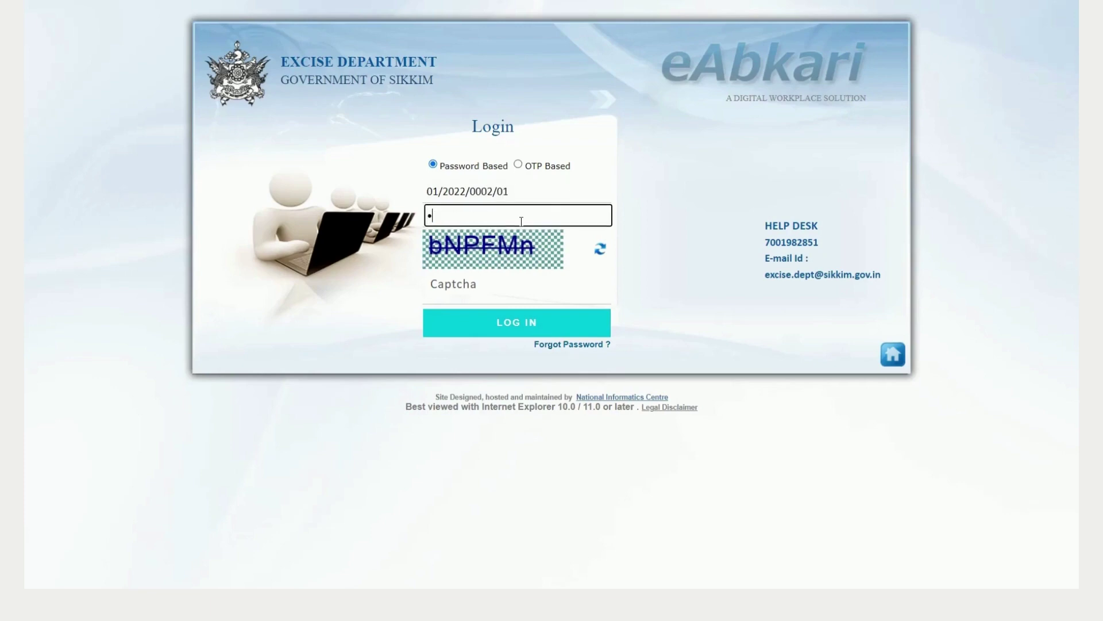
text(•••••••••••••)
key(BackSpace)
text(***)
click(464, 286)
text(b)
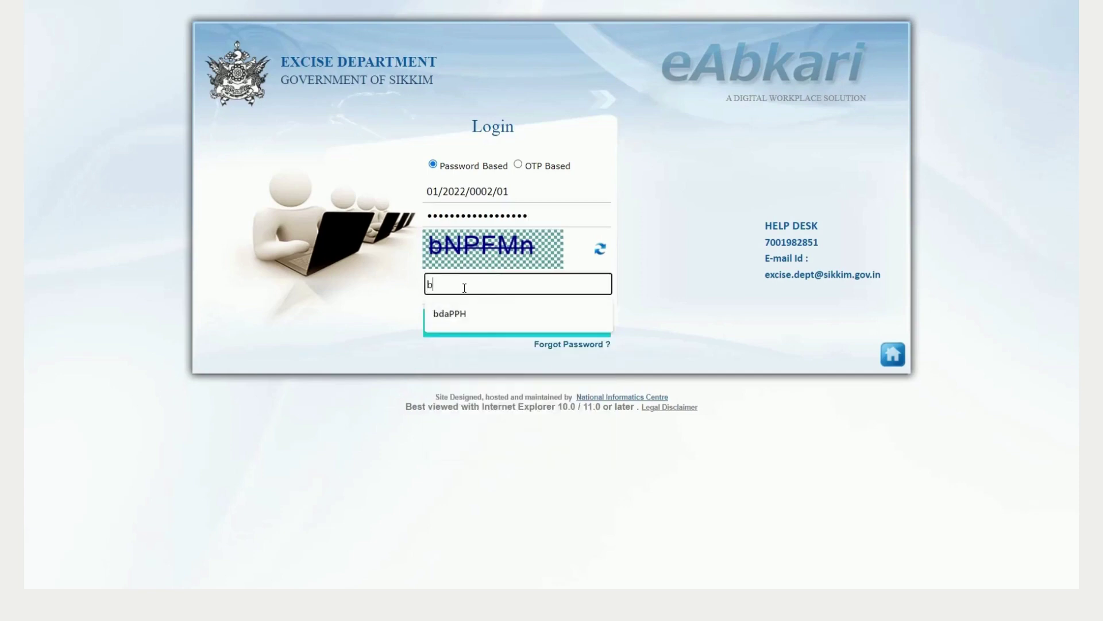
text(N)
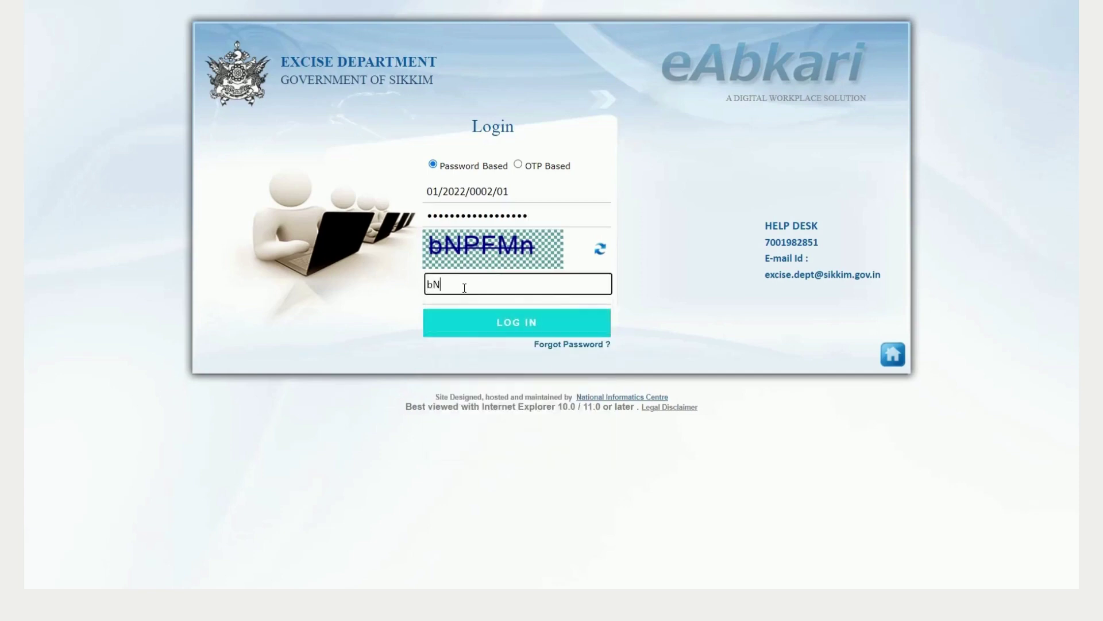
text(PFMn)
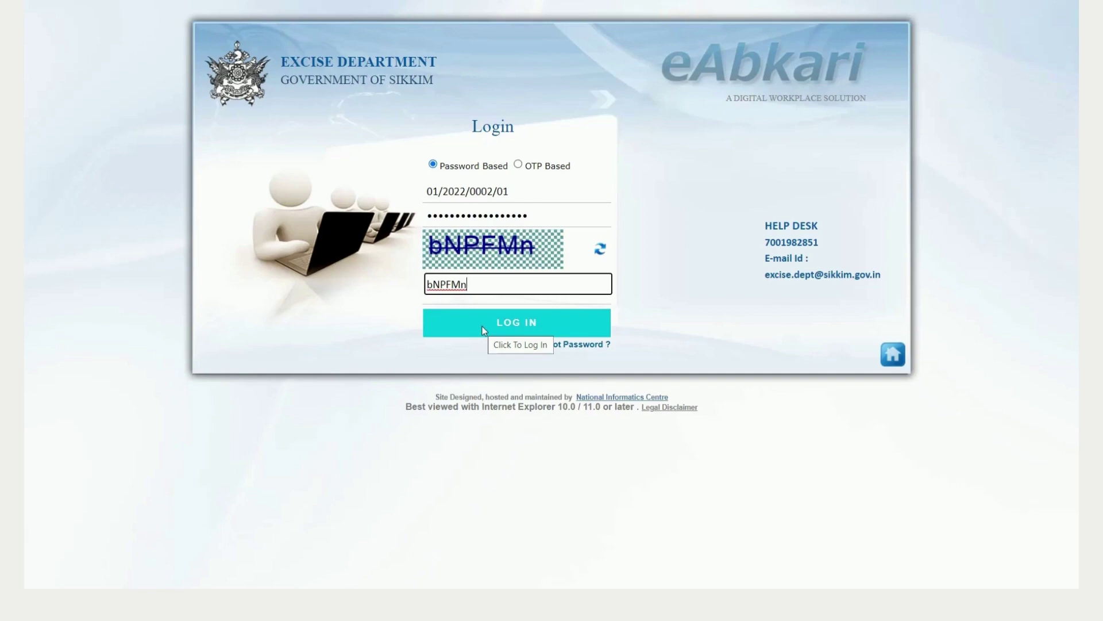
click(482, 331)
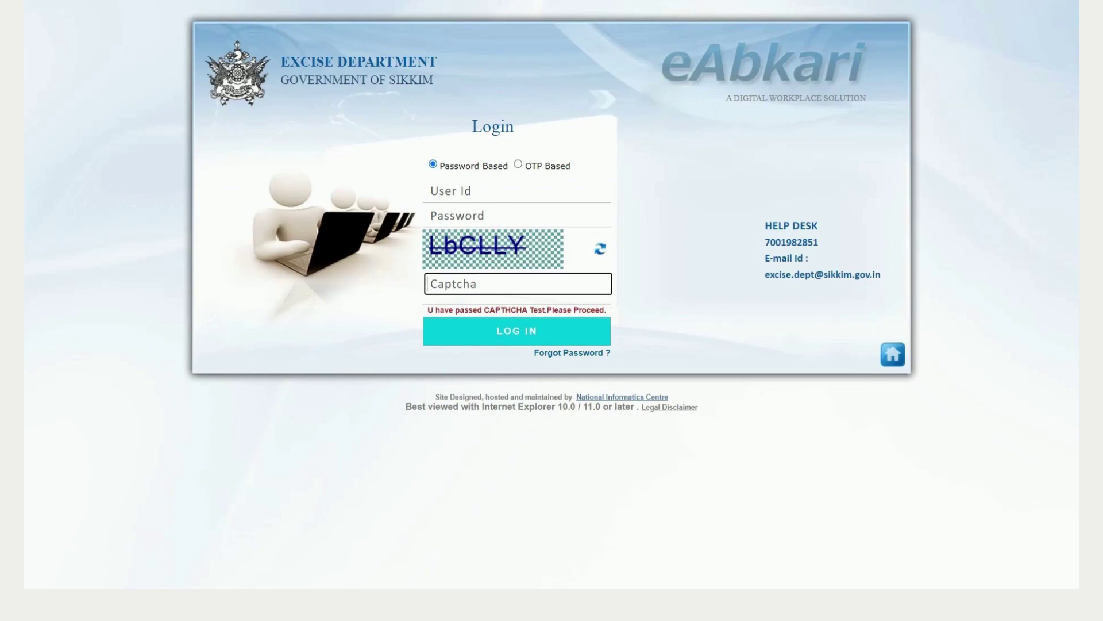
Step: Log in again with the user ID, account password and captcha LbCLLY
click(517, 194)
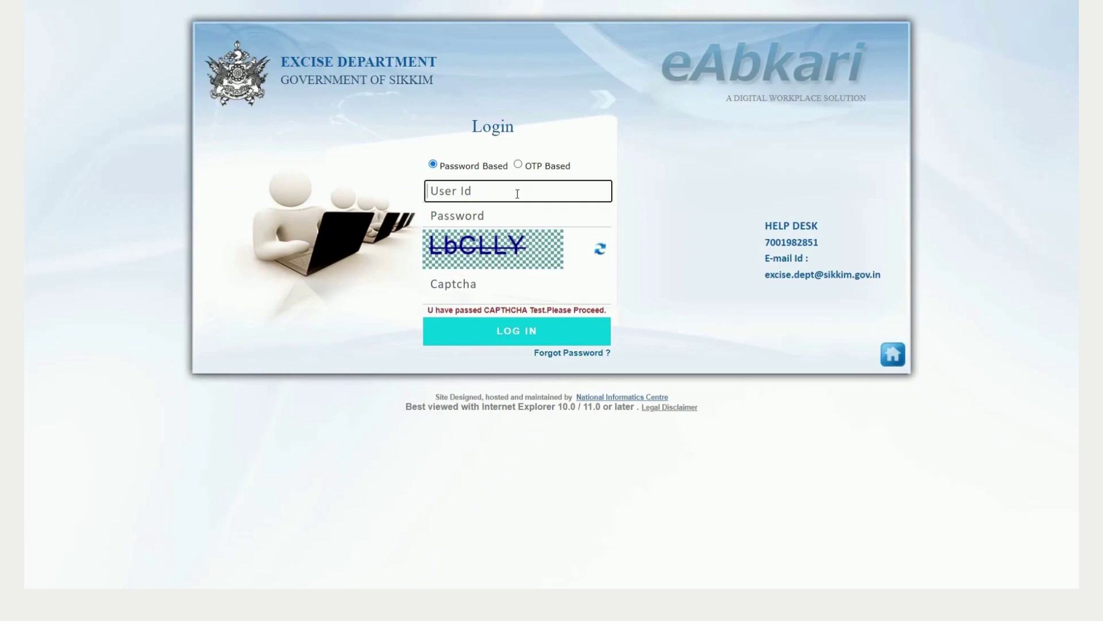
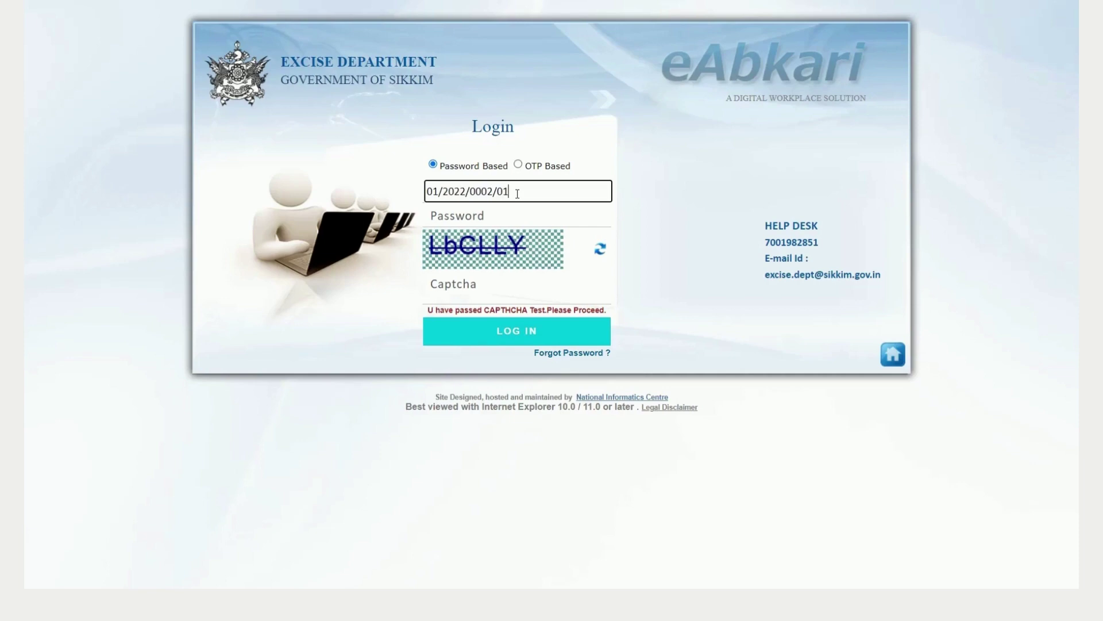
key(Tab)
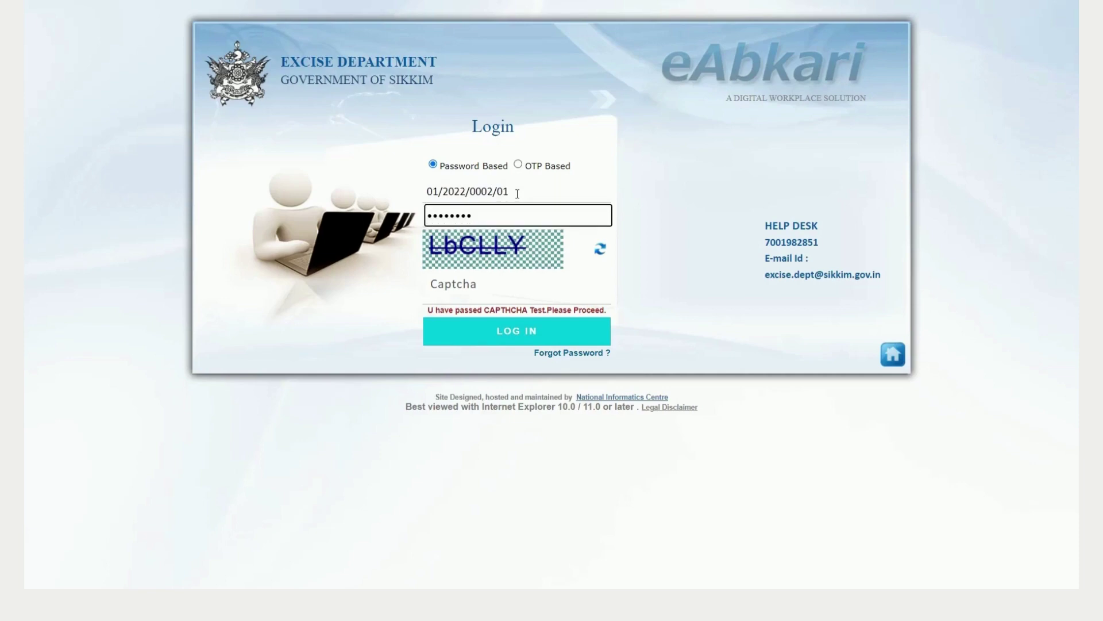
click(435, 281)
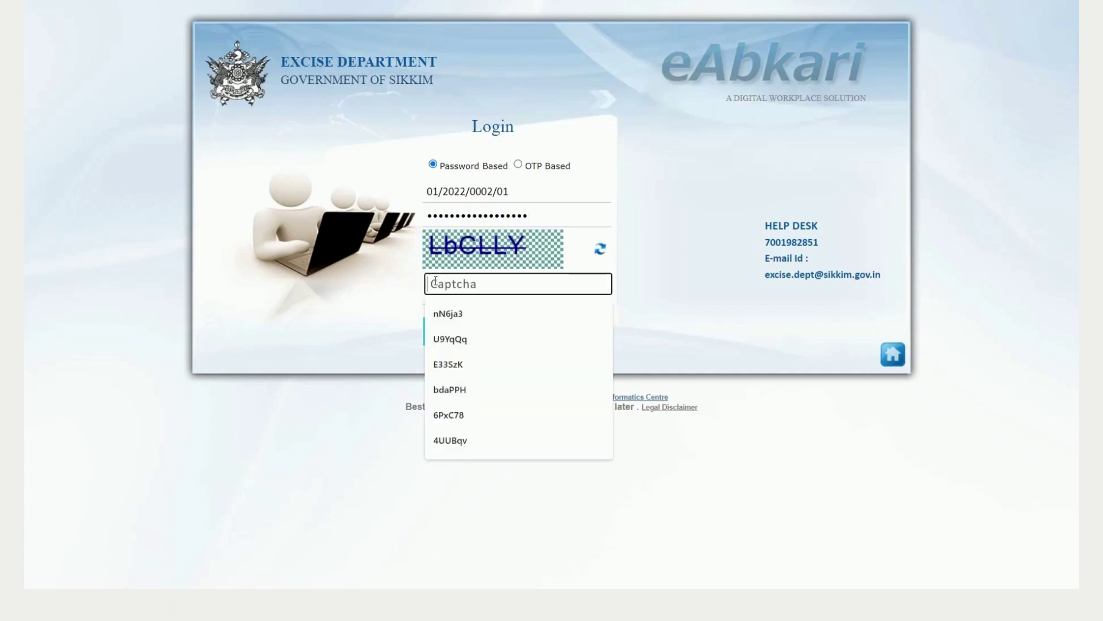
text(Lb)
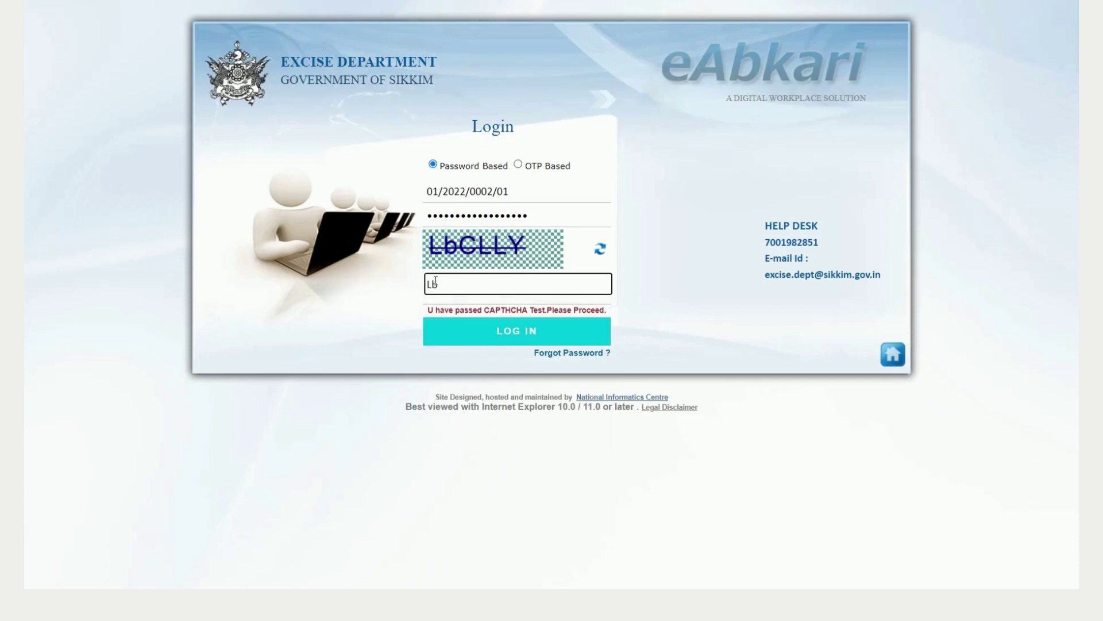
text(CLLY)
click(492, 333)
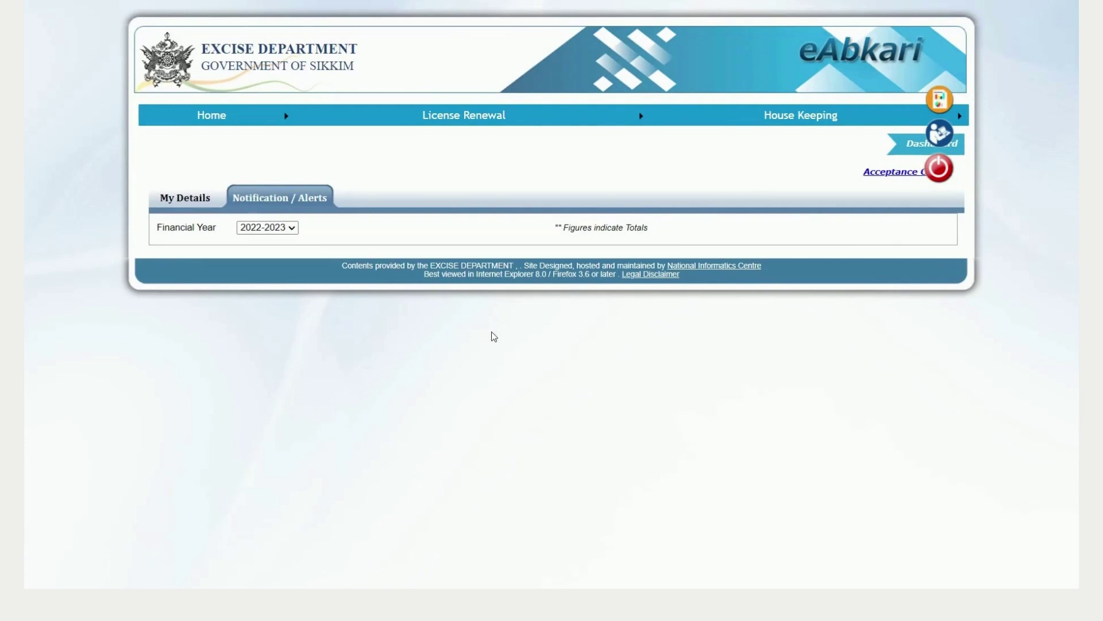
Step: Go to License Renewal > Transaction > Prepare Application and choose Update Licensee Info
mouse_move(484, 123)
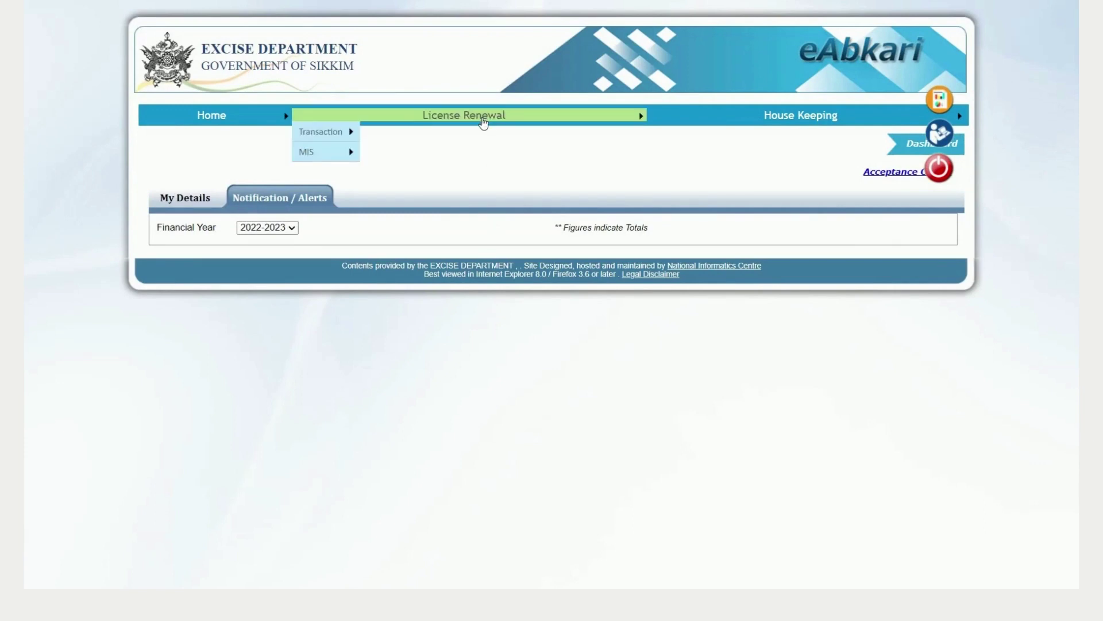
mouse_move(335, 132)
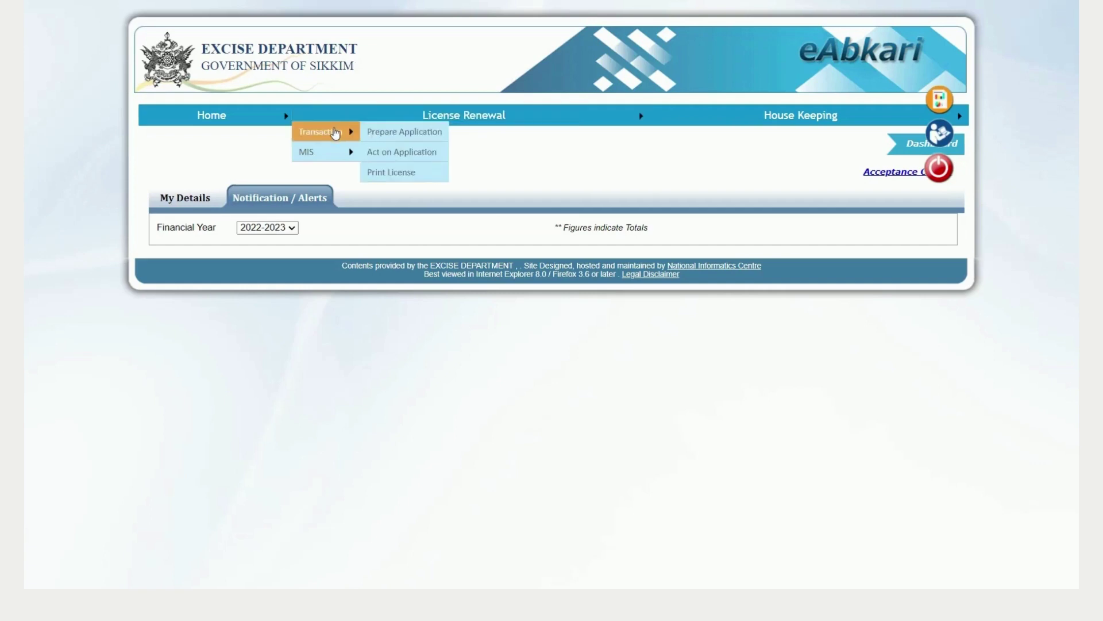
click(388, 133)
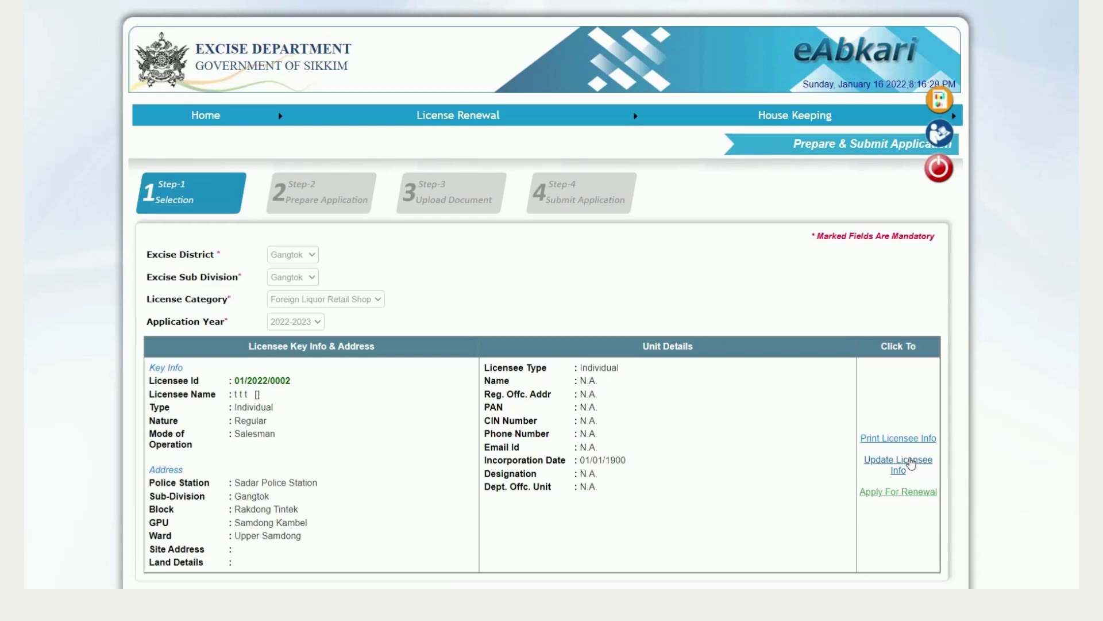
click(911, 464)
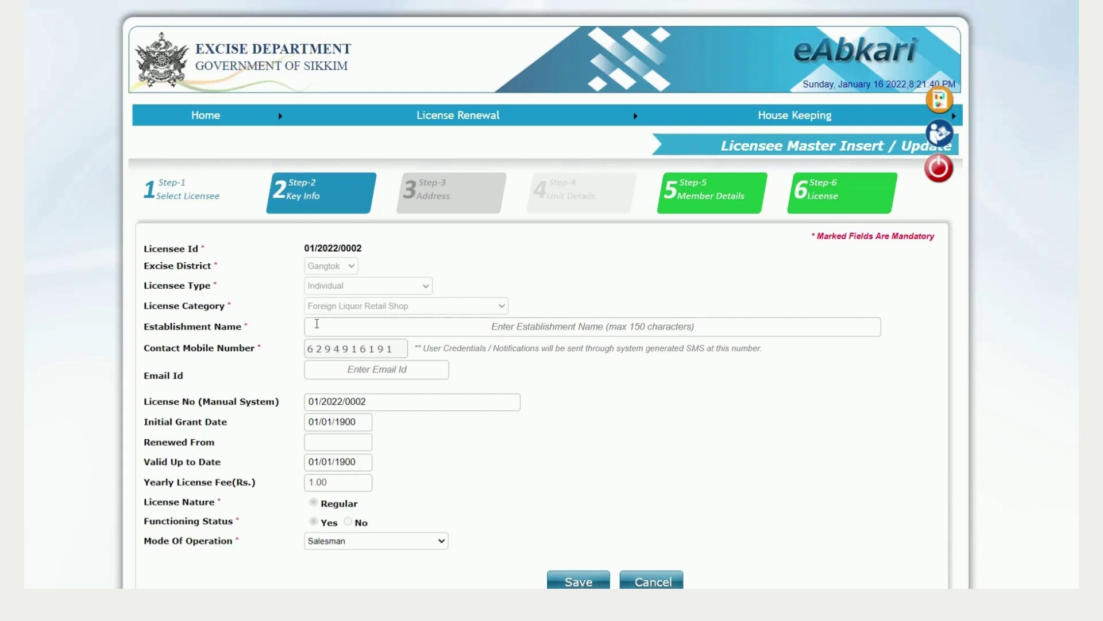
Step: Enter 'Test- Foreign Liquor Retail Shop' as the Establishment Name, correcting a typo
click(316, 324)
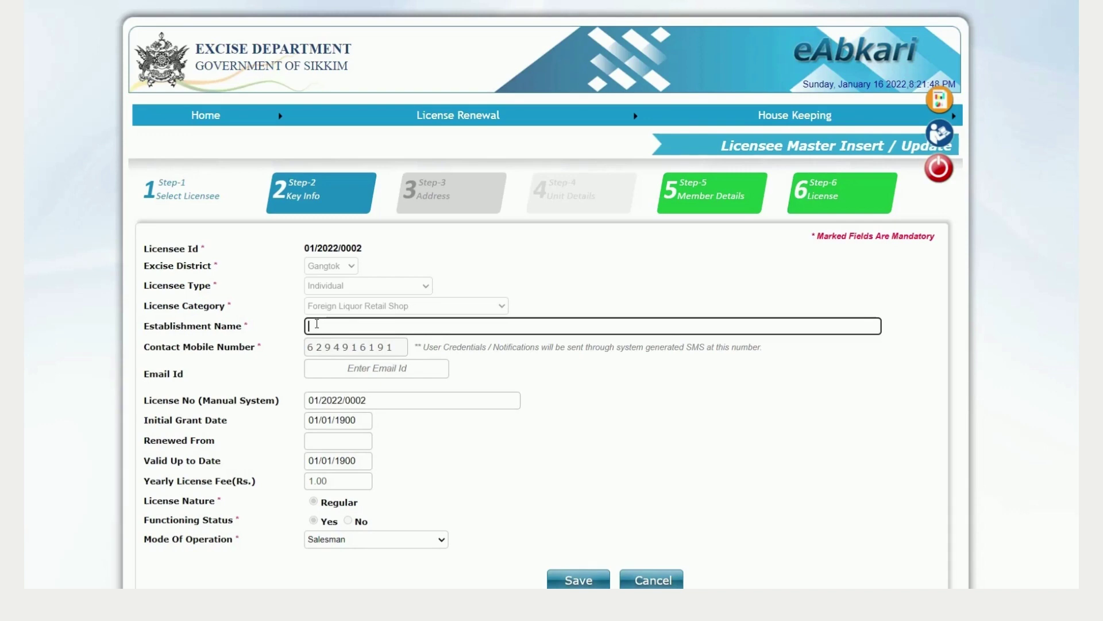
text(Test- Foreign Liq)
key(BackSpace)
key(BackSpace)
text(uor Retail Shop)
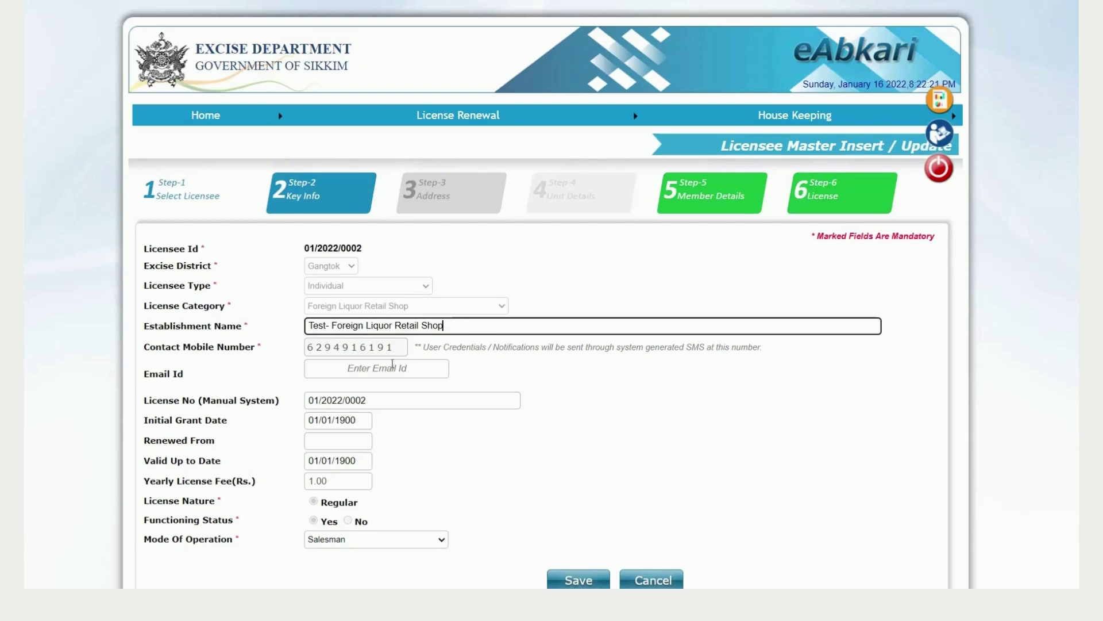
Step: Set Mode Of Operation to Salesman and save the Key Info step
click(356, 368)
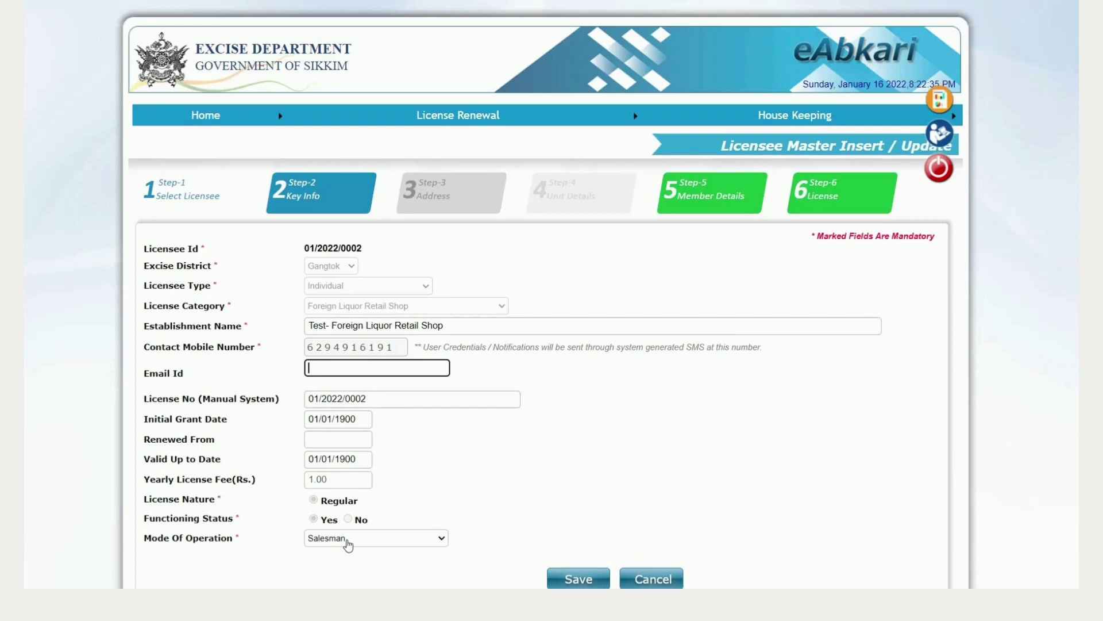
click(348, 543)
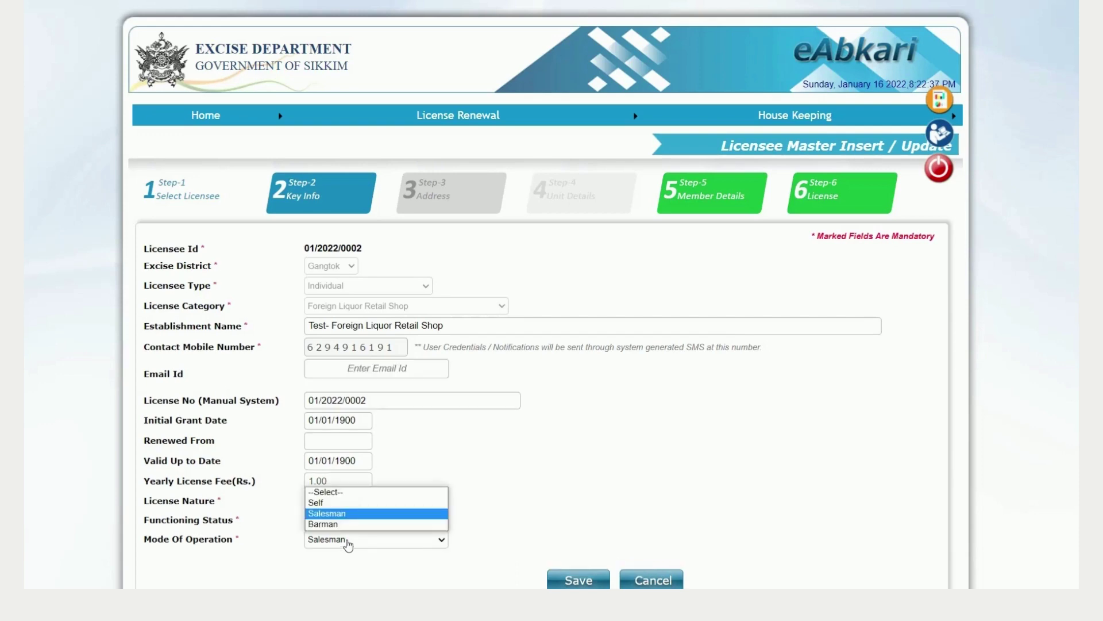
click(338, 504)
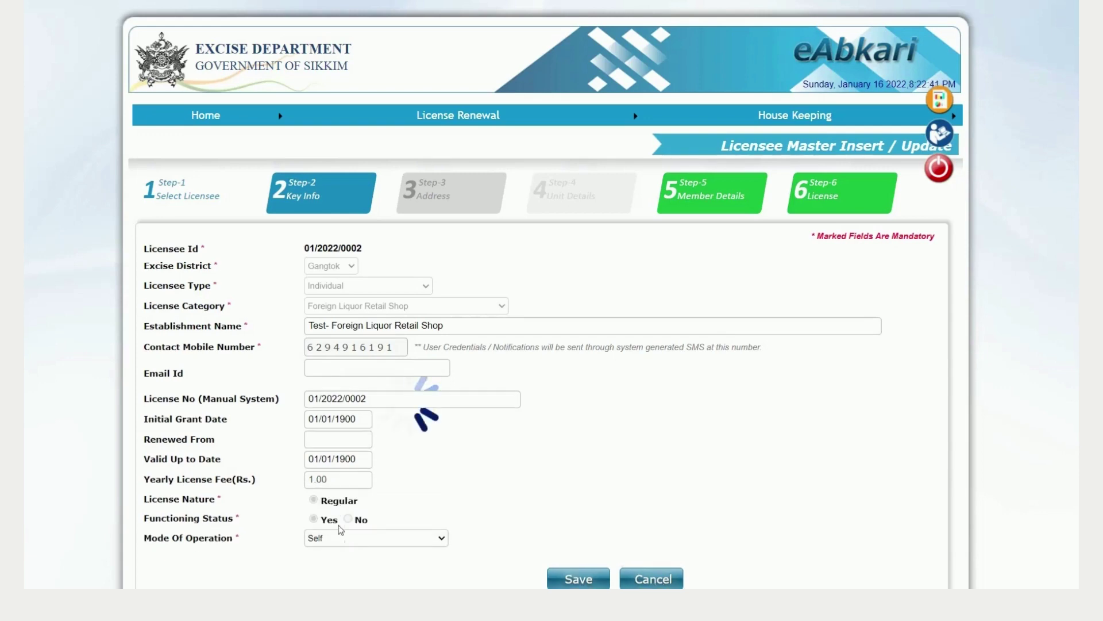
click(339, 544)
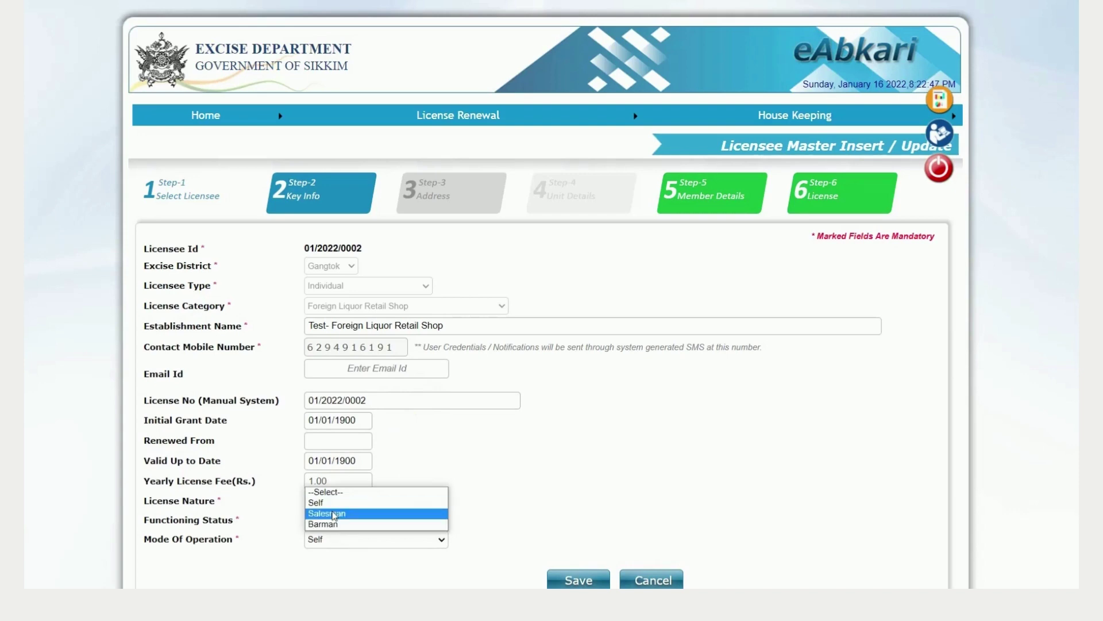
click(334, 515)
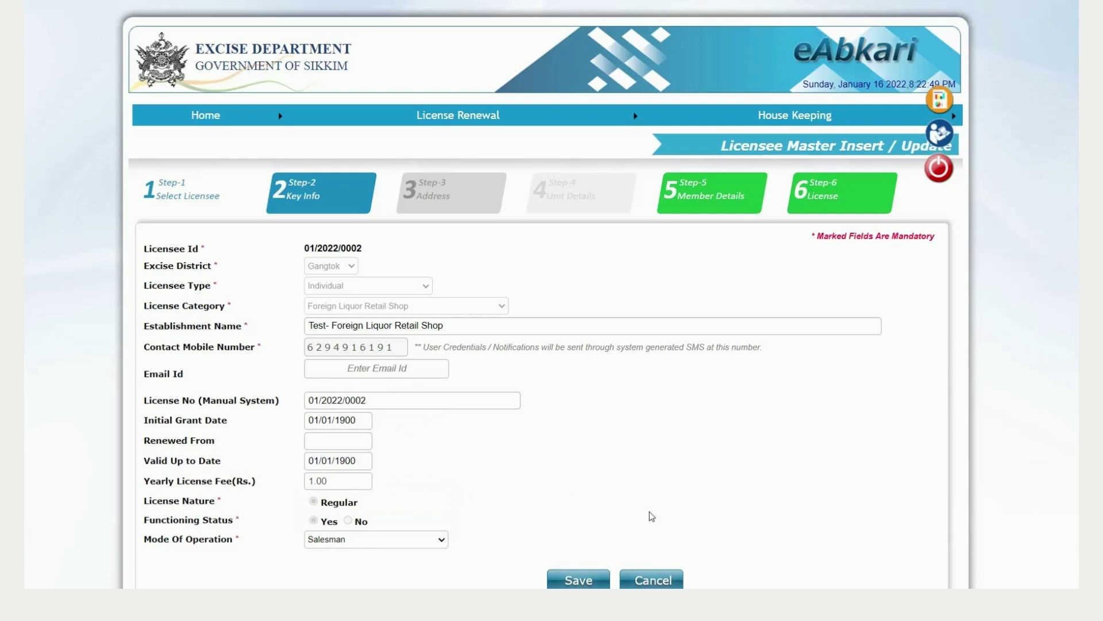
scroll(545, 345, down, 1)
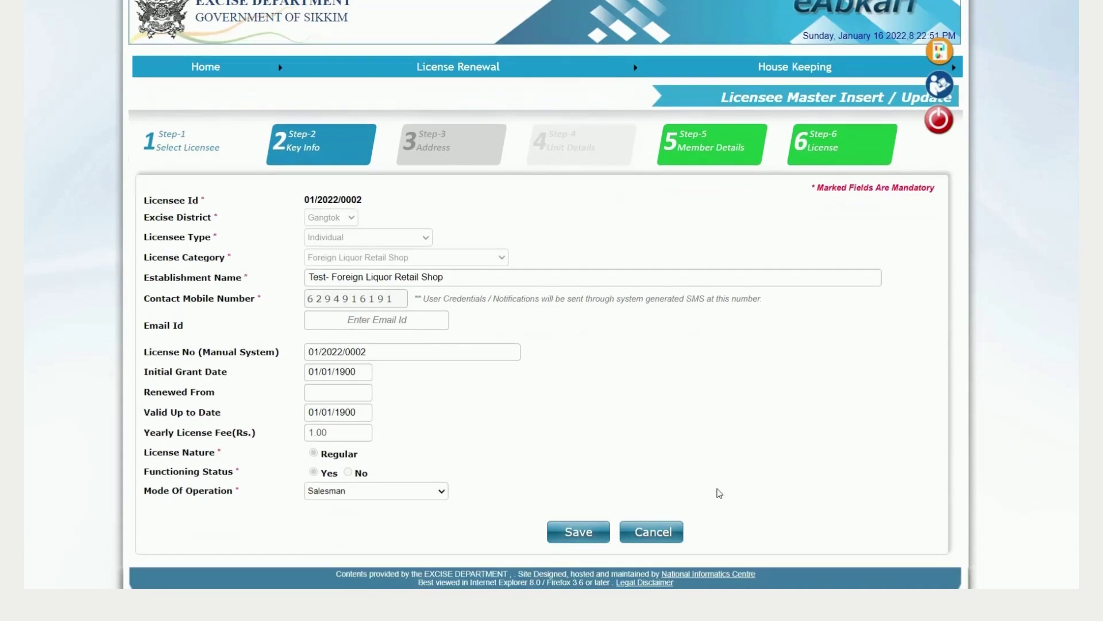
click(579, 532)
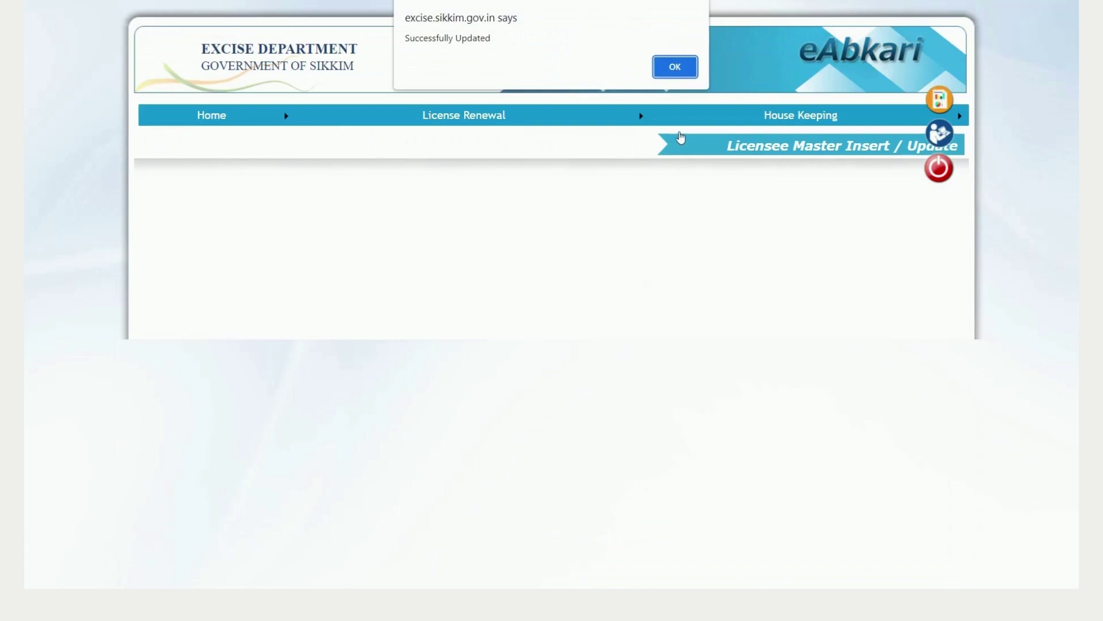
Step: Keep Gangtok as site and excise sub division and Sadar Police Station as police station
click(676, 67)
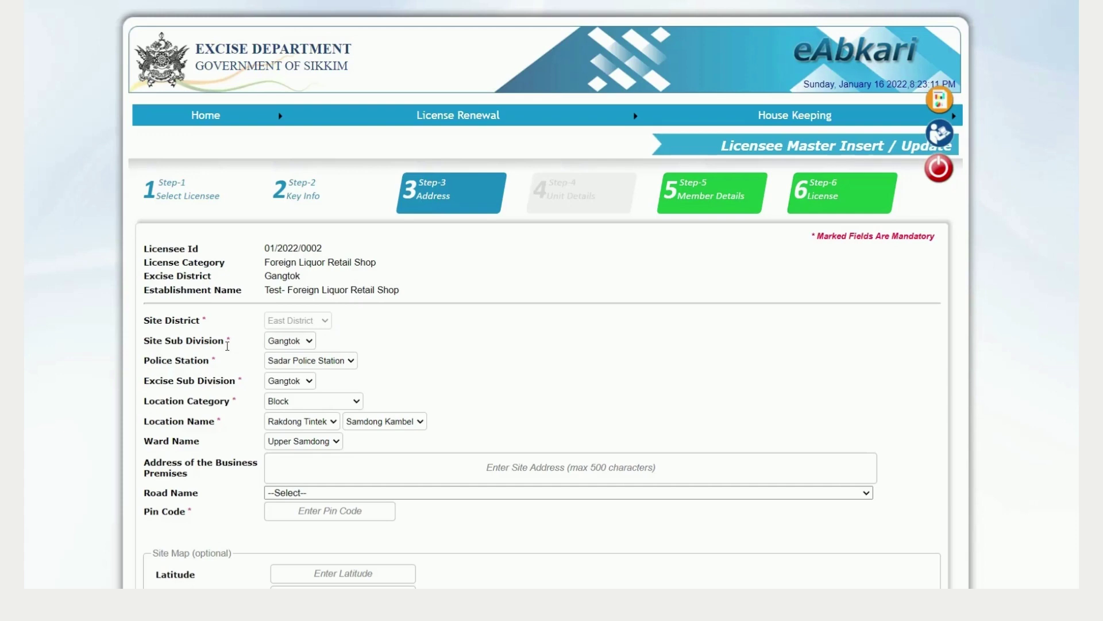
click(309, 342)
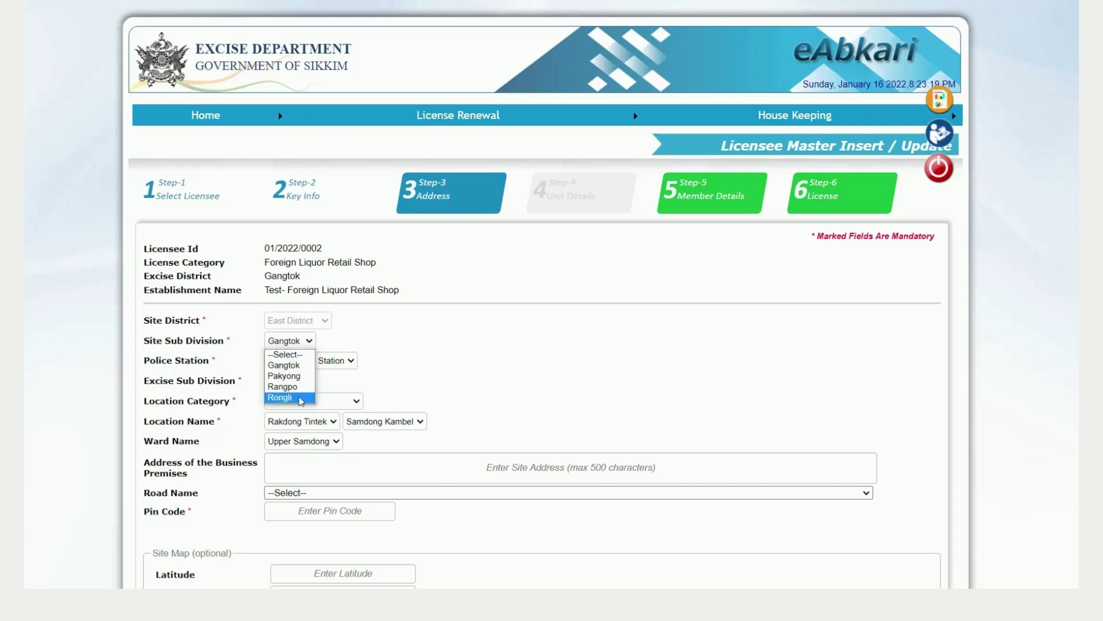
click(332, 392)
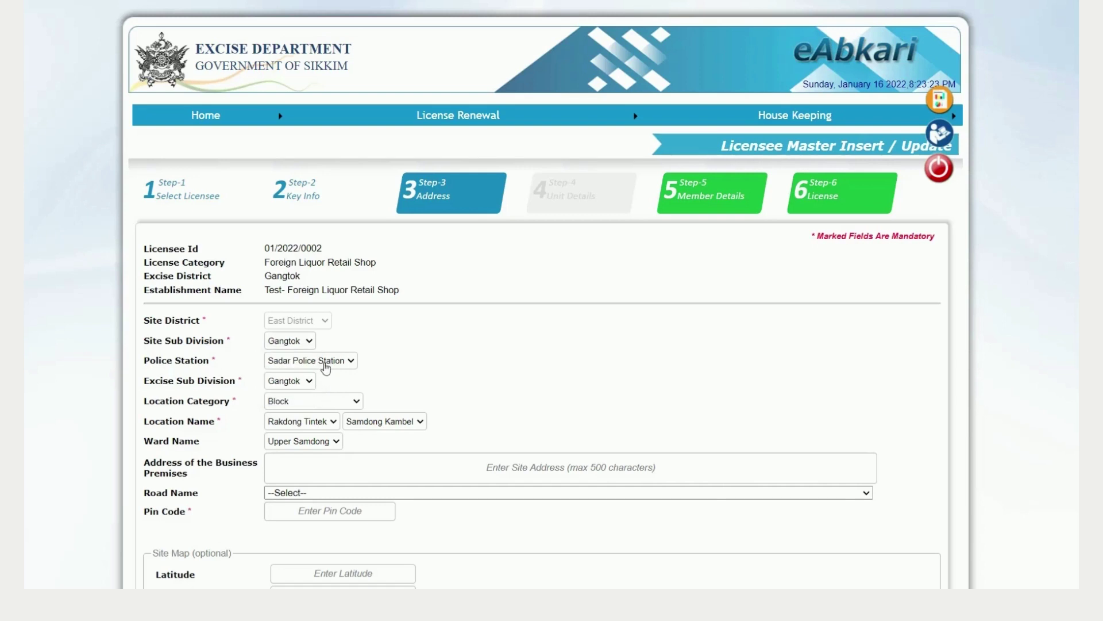
click(326, 368)
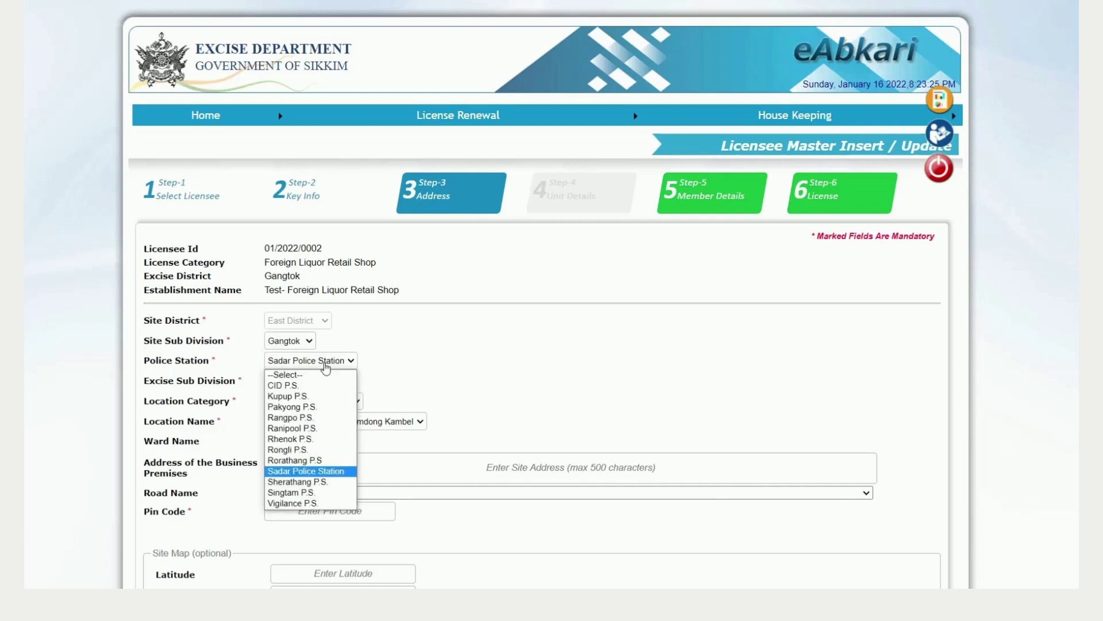
click(326, 368)
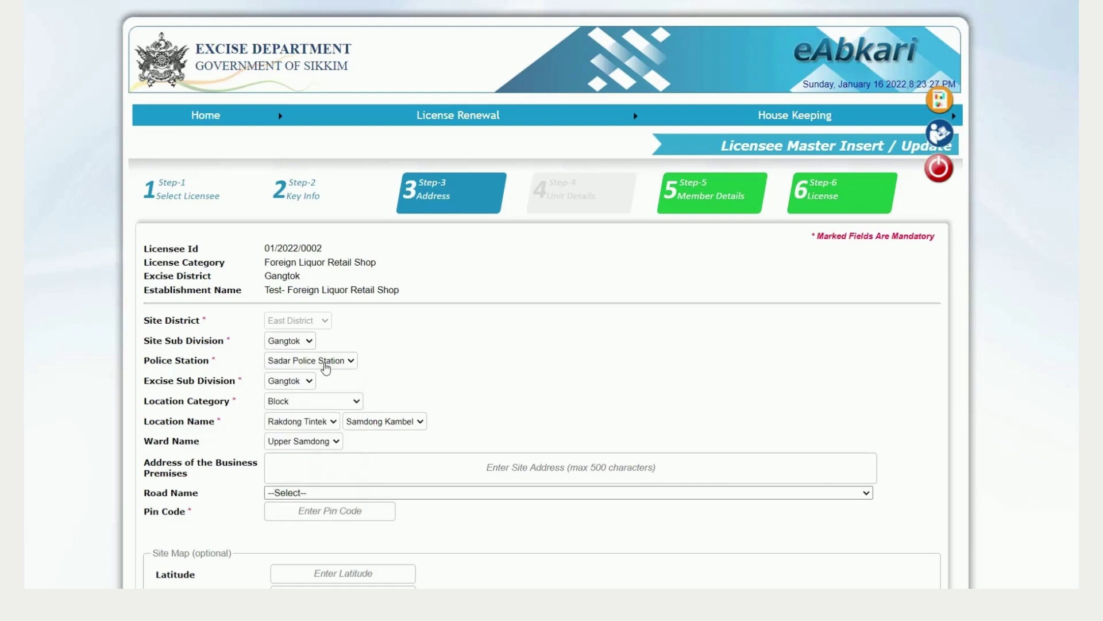
click(326, 368)
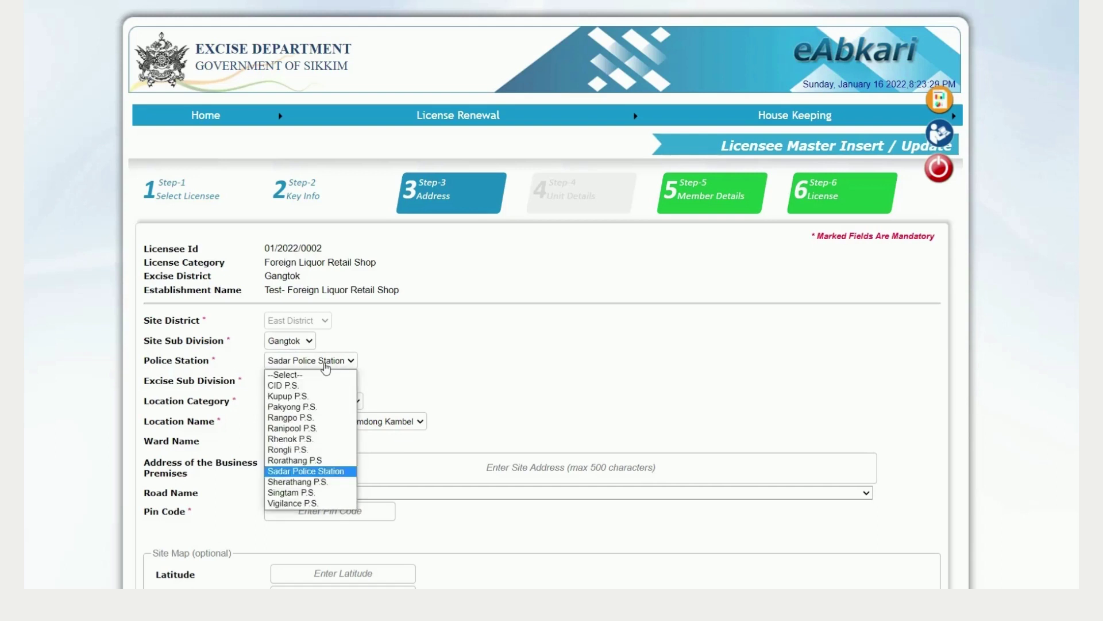
click(423, 379)
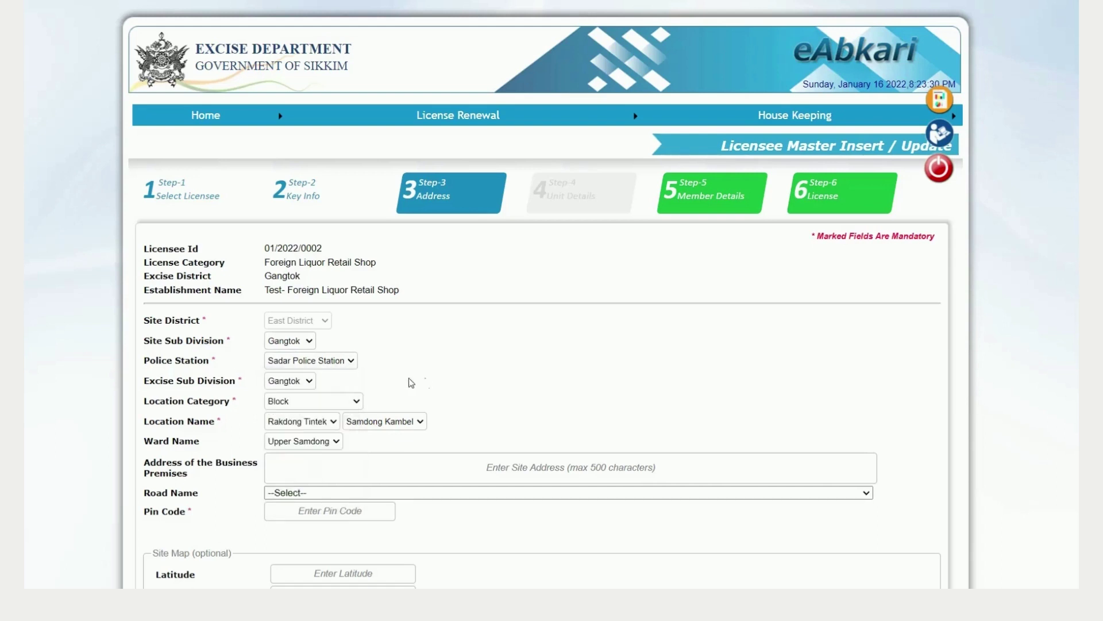
click(294, 382)
click(293, 388)
Step: Try Location Category Municipal Corporation with Gangtok Municipal Corporation as location name
click(297, 402)
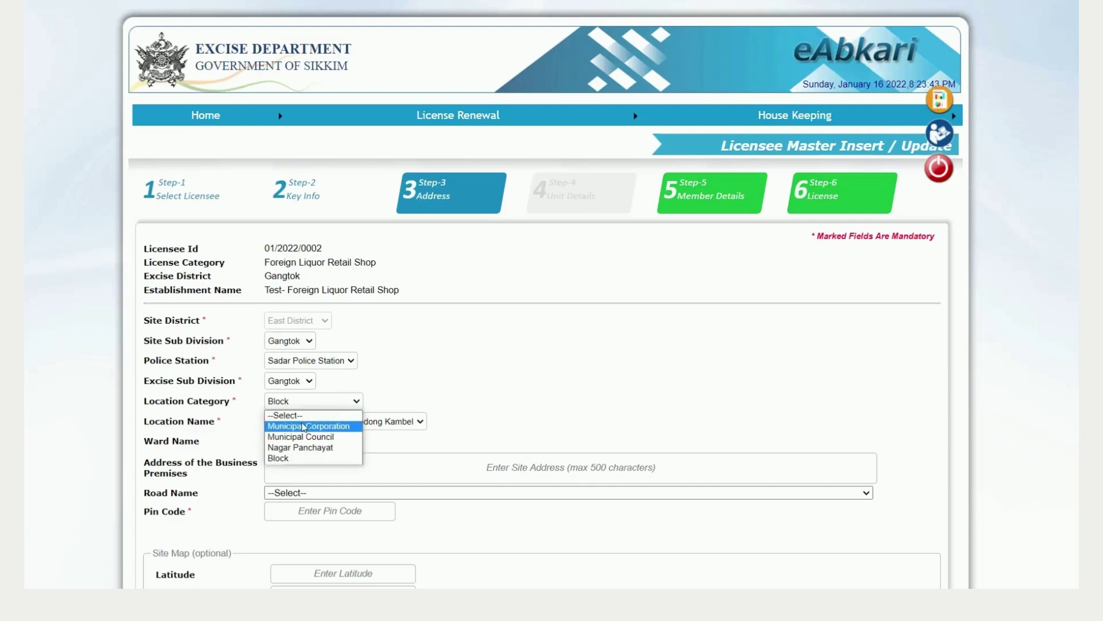
click(304, 426)
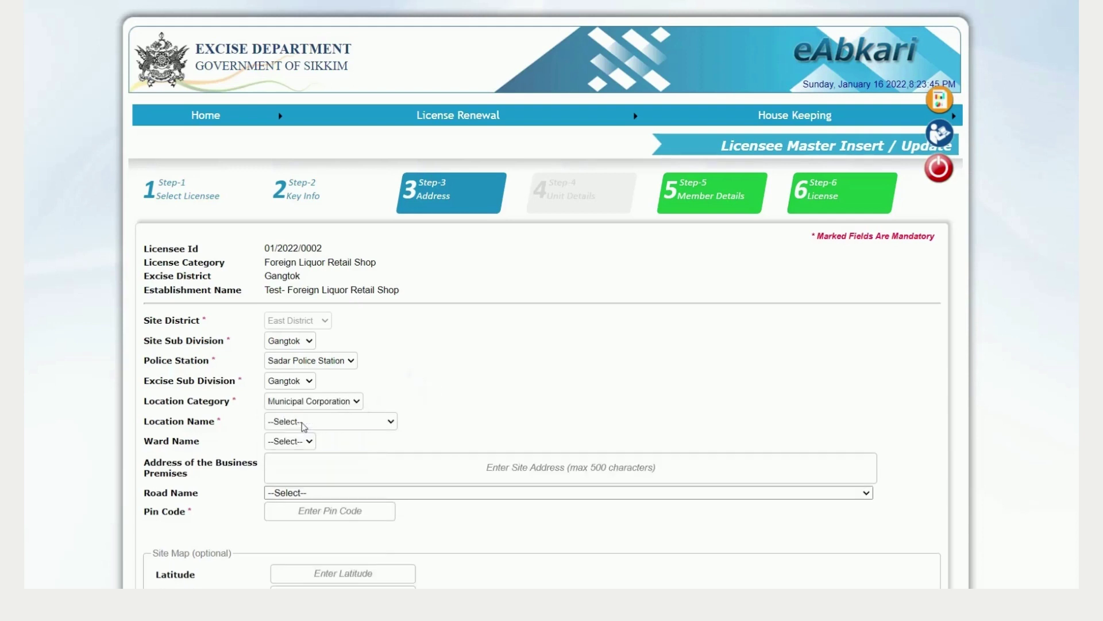
click(304, 426)
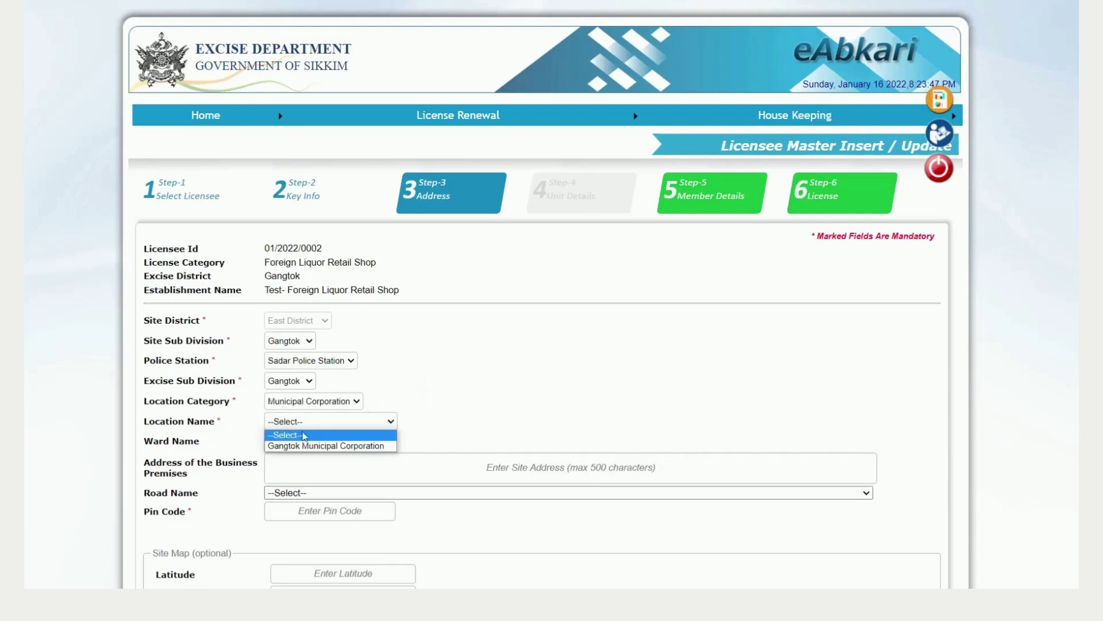
click(305, 446)
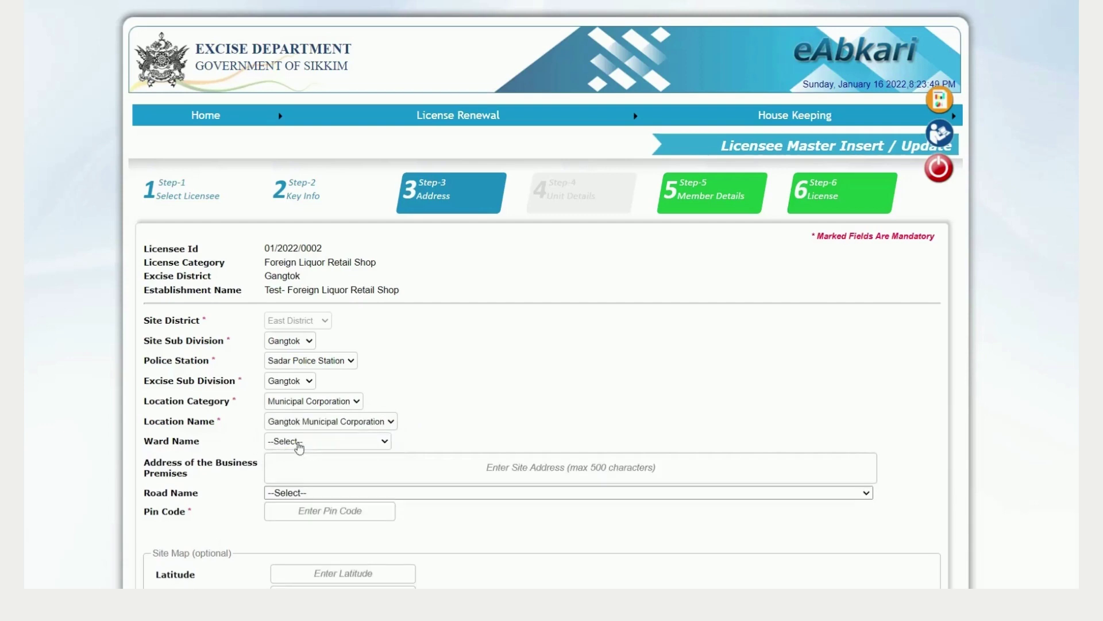
click(296, 442)
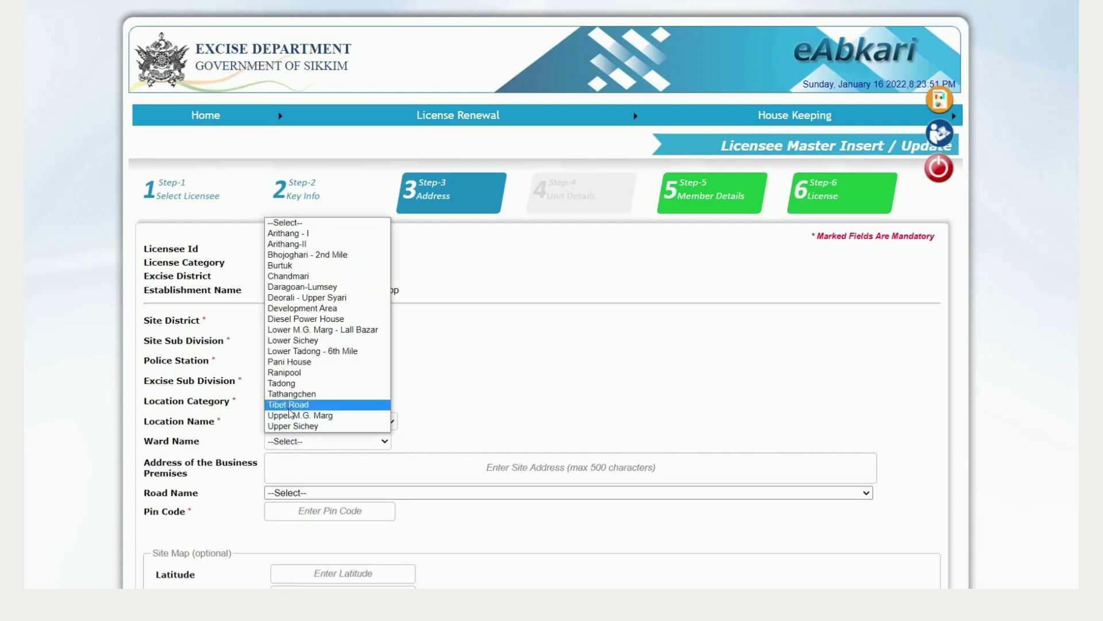
click(443, 347)
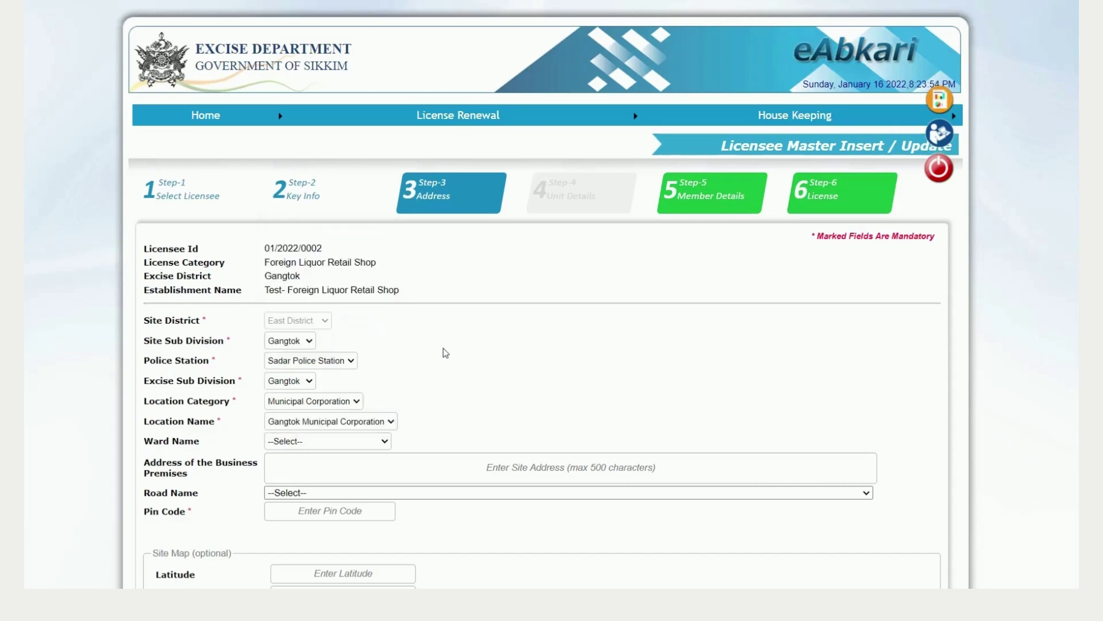
Step: Switch Location Category to Block with Rakdong Tintek / Samdong Kambel and ward Upper Samdong
click(322, 407)
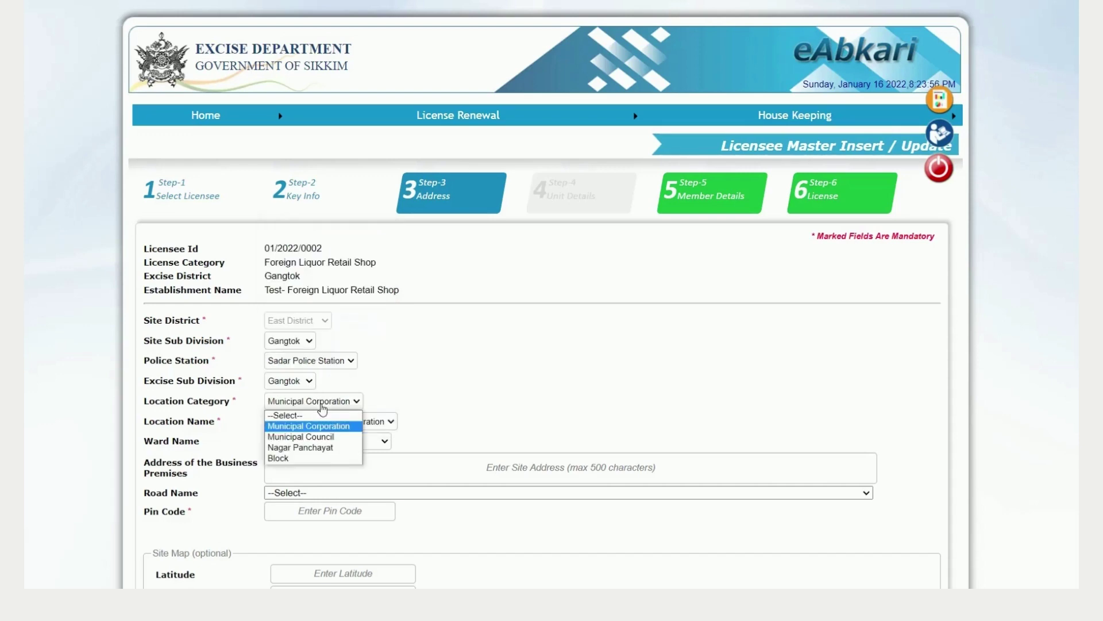
click(292, 456)
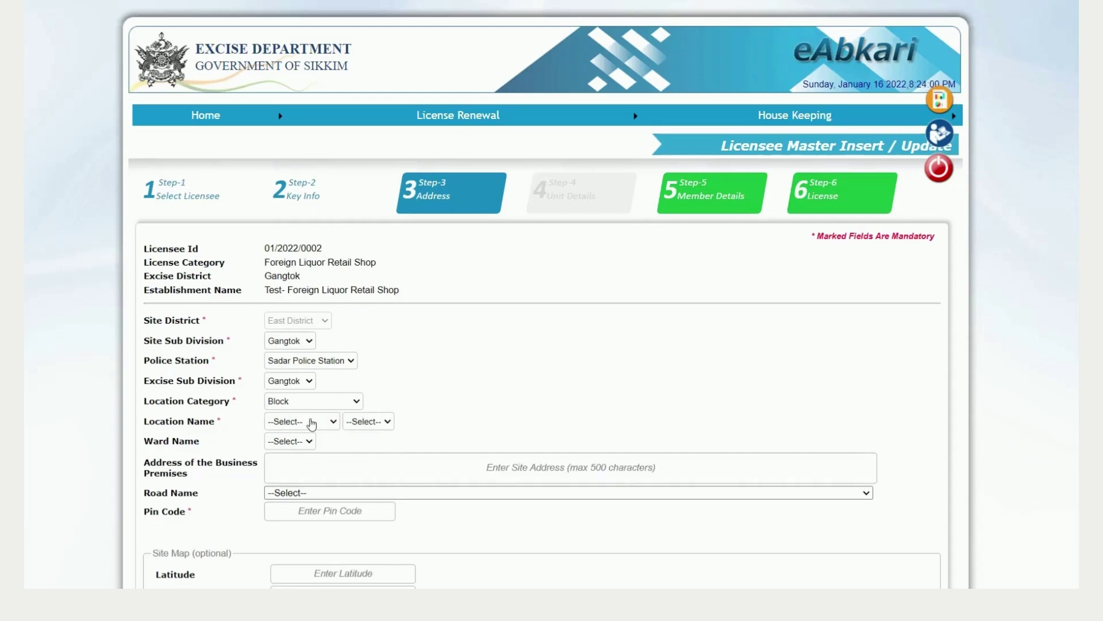
click(310, 423)
click(299, 489)
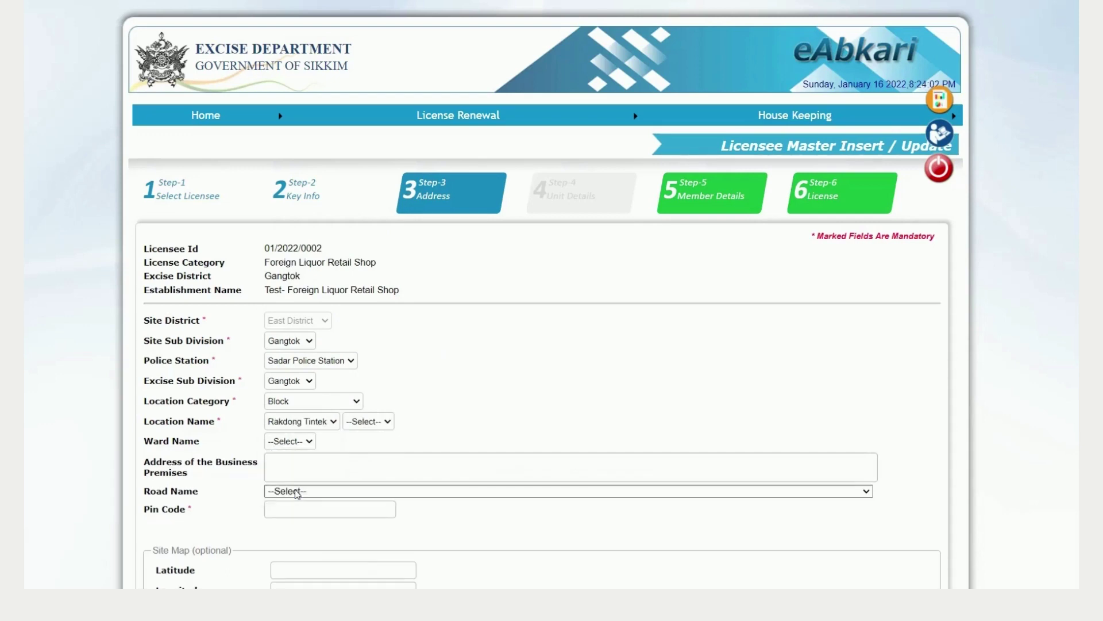
click(374, 423)
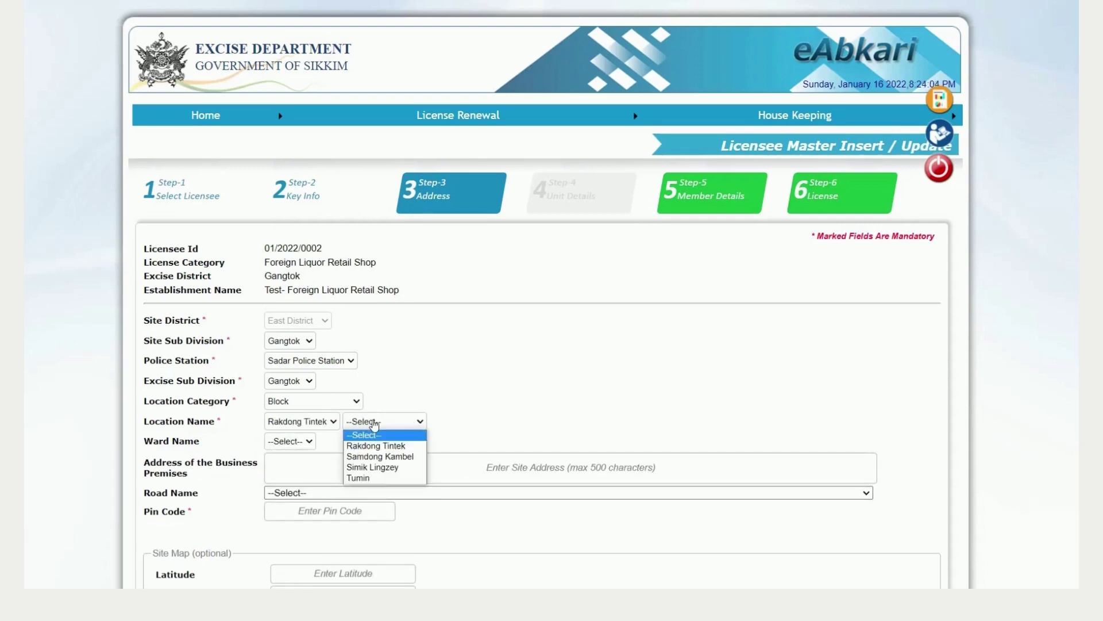
click(376, 455)
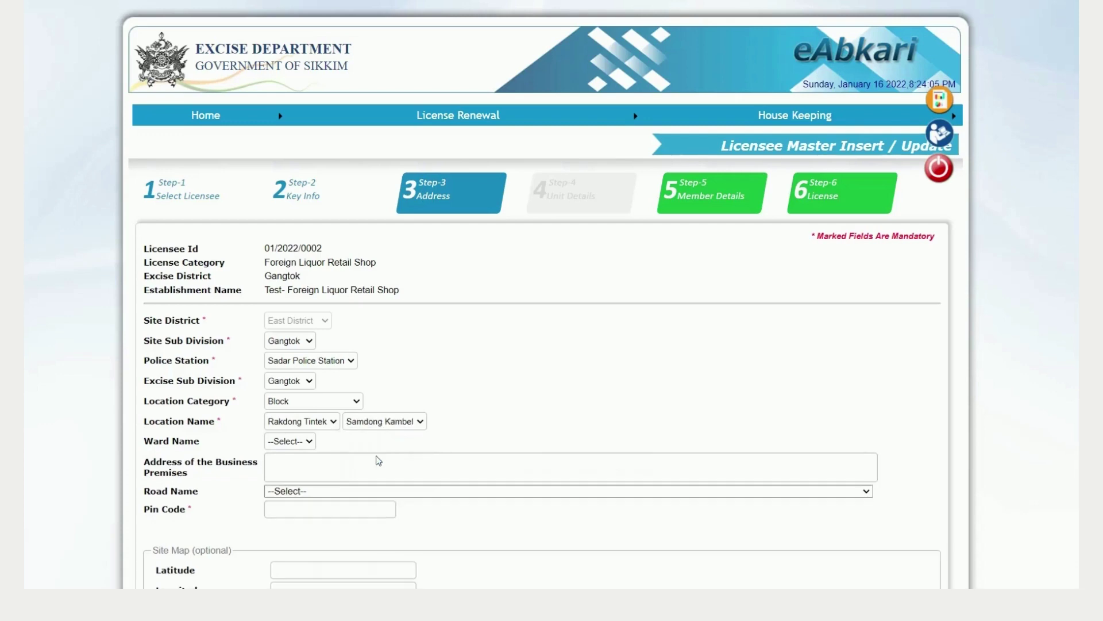
click(311, 443)
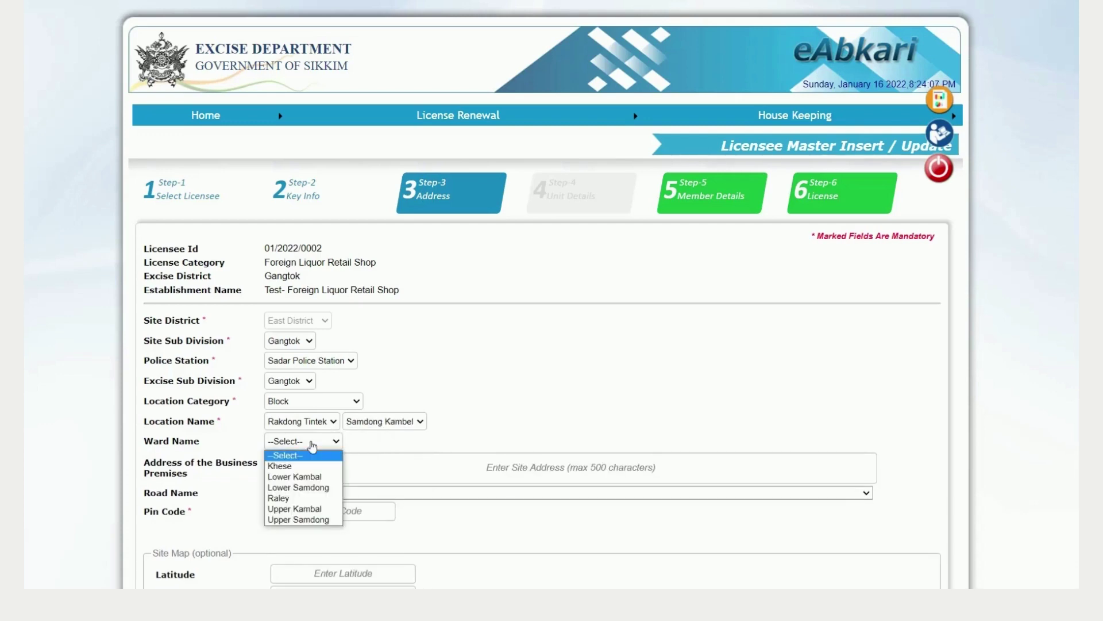
click(309, 519)
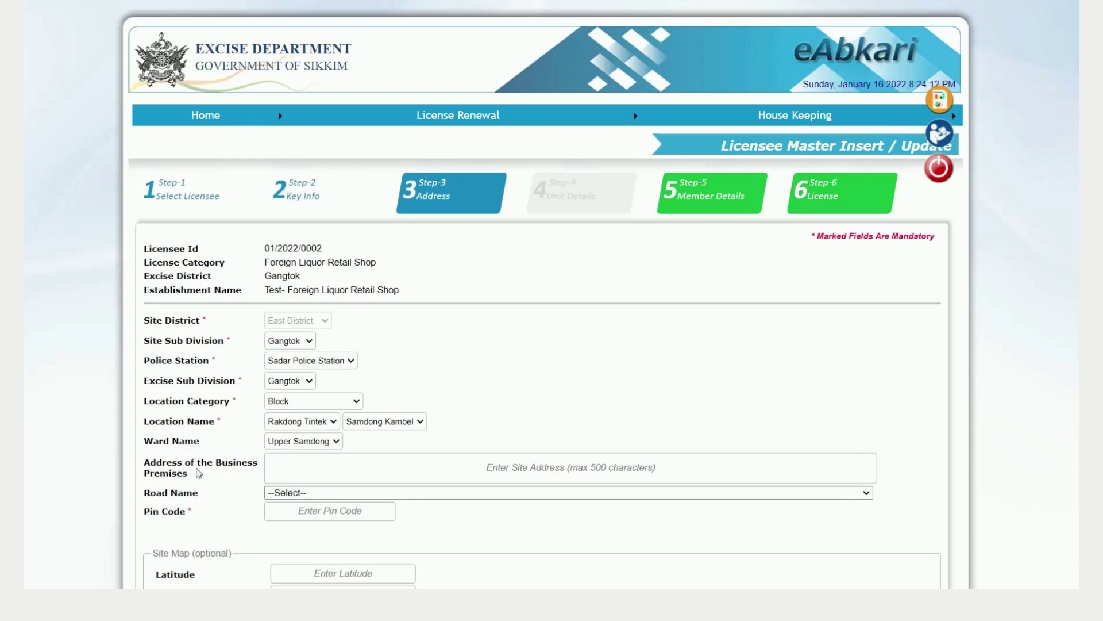
Step: Enter business premises address 'Upper Samdong' and pin code 737101, then save the address
click(290, 467)
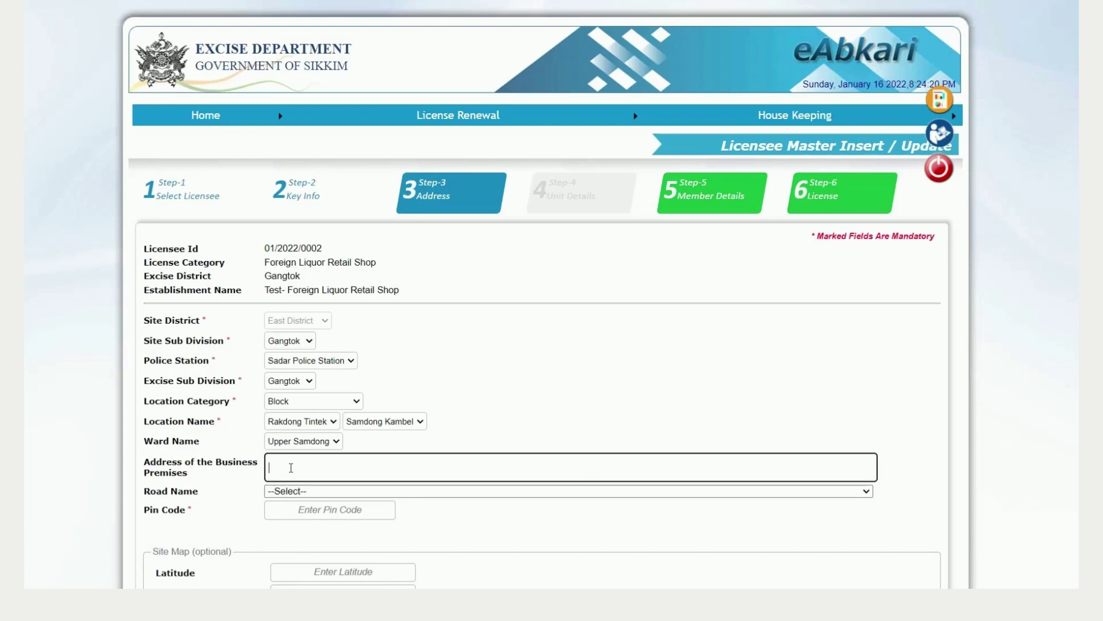
text(Upper Samdong)
scroll(647, 443, down, 1)
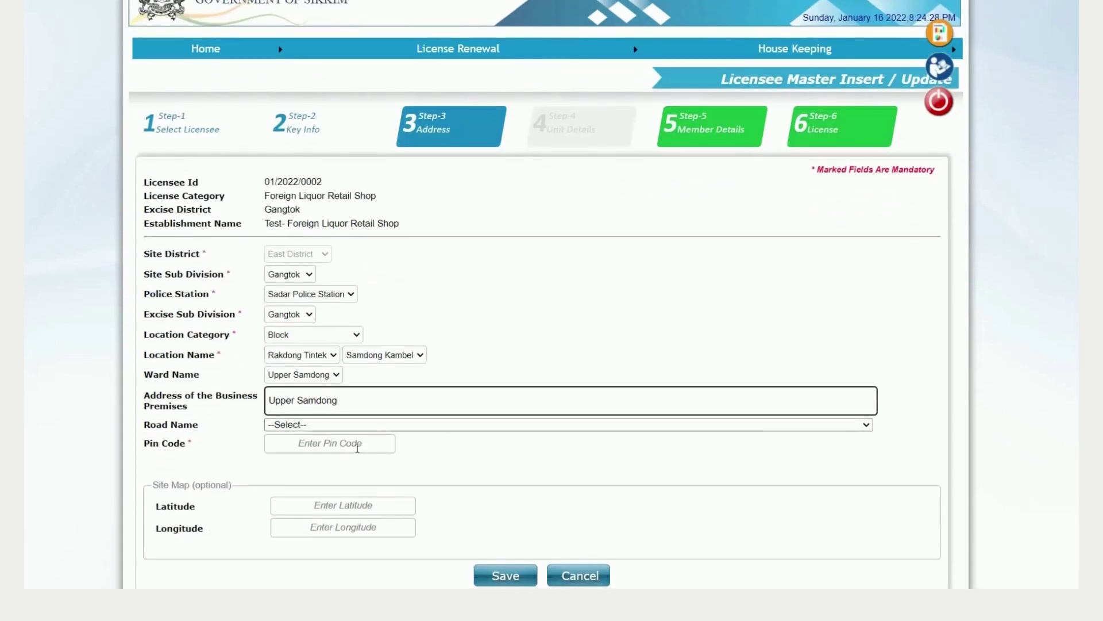
click(358, 447)
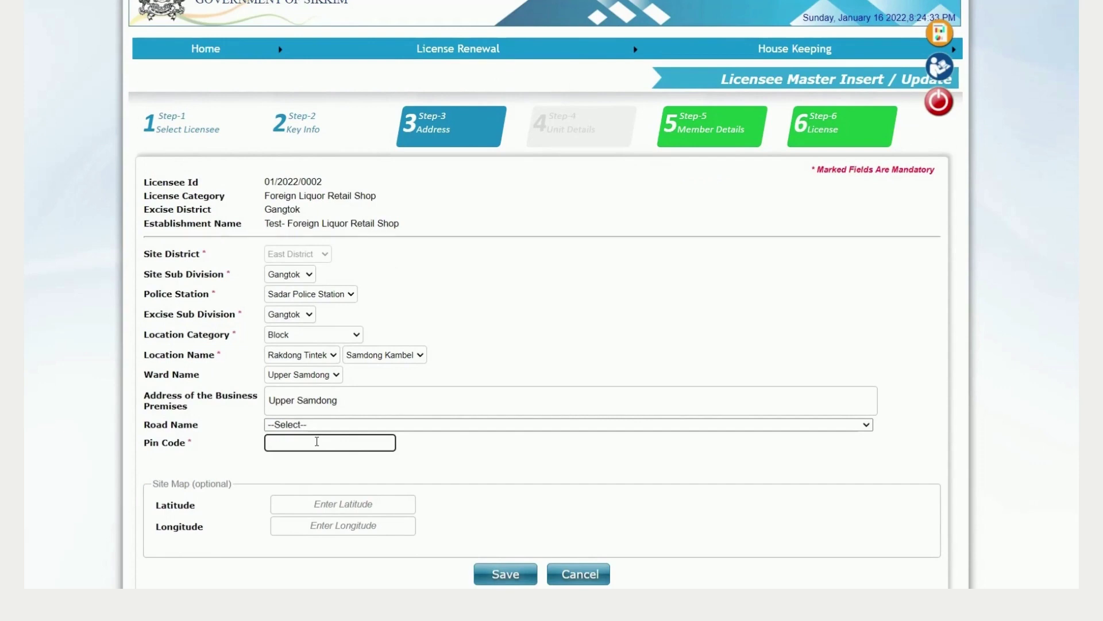
text(737101)
scroll(546, 345, down, 1)
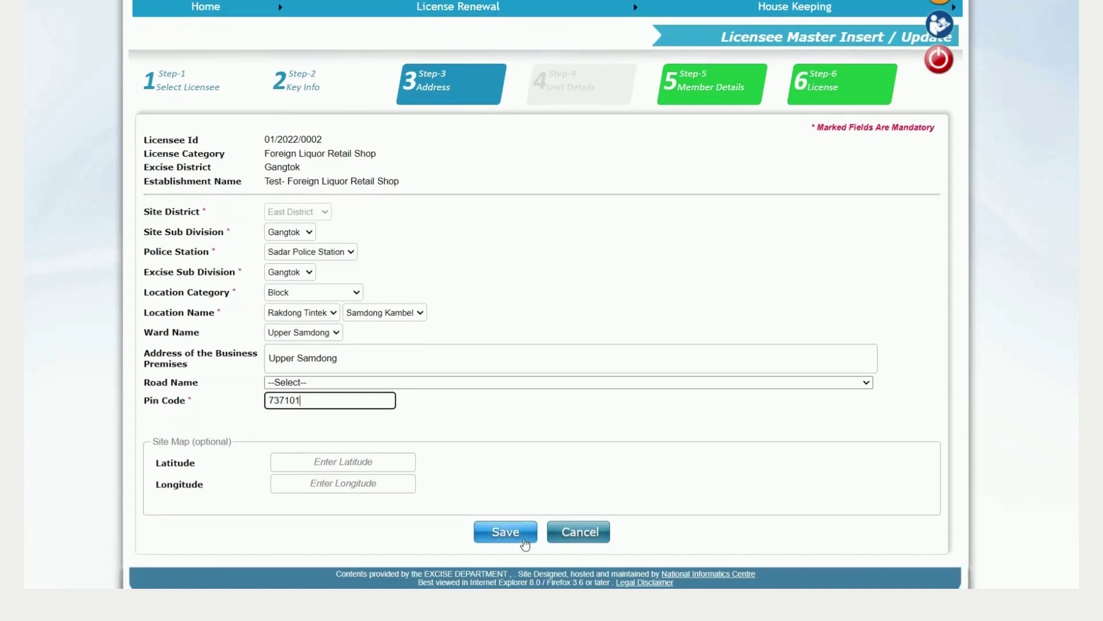
click(525, 542)
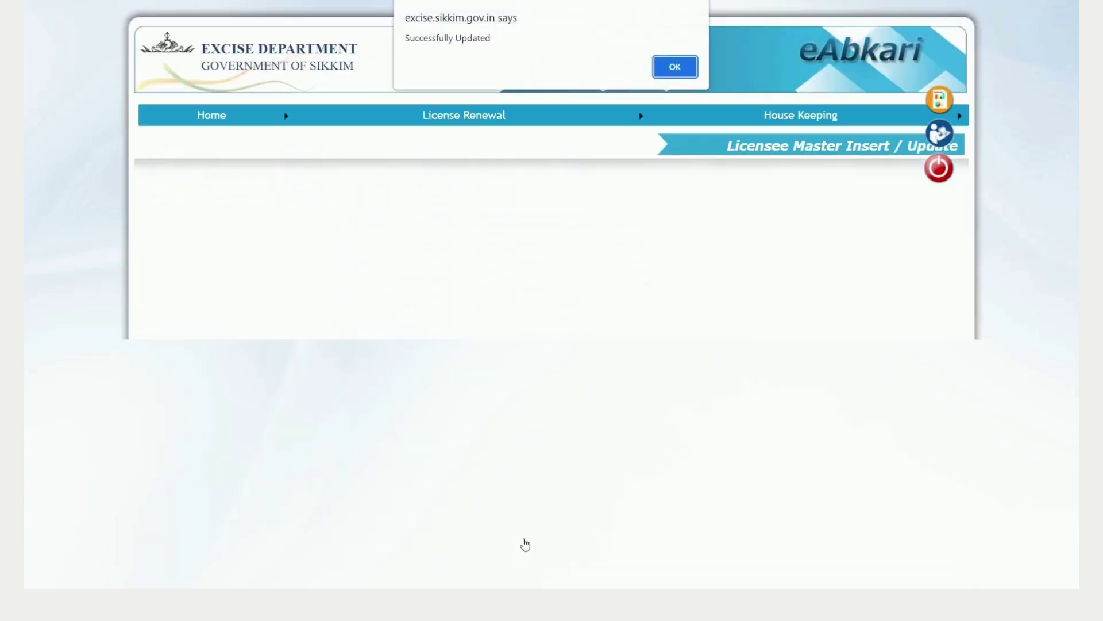
Step: Dismiss the success message and move to Step-5 Member Details, viewing the member table
click(688, 70)
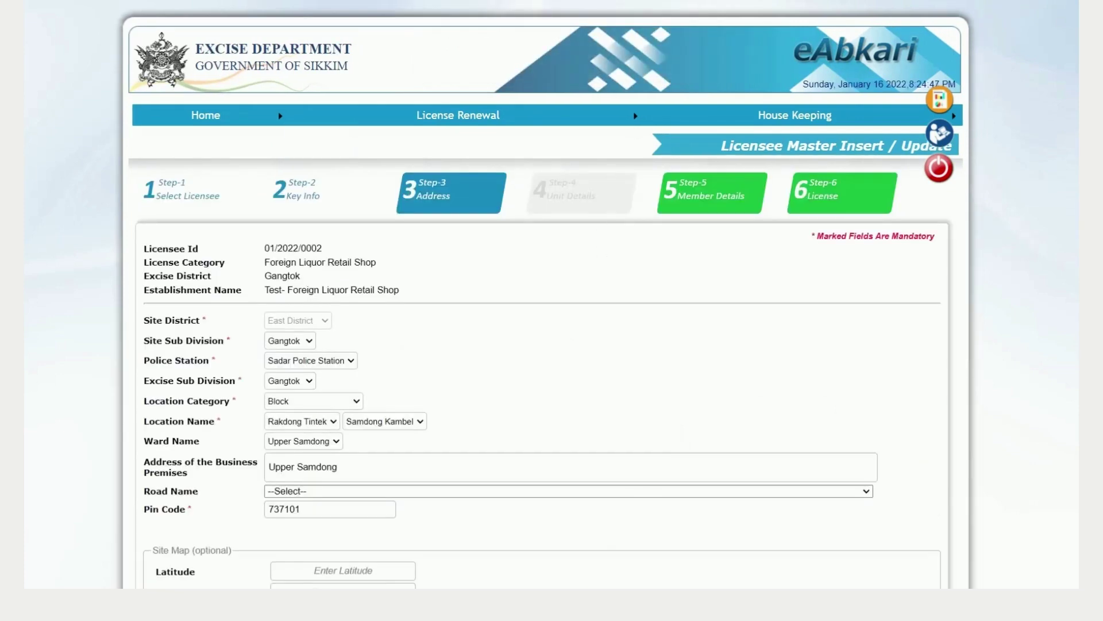
scroll(552, 345, down, 2)
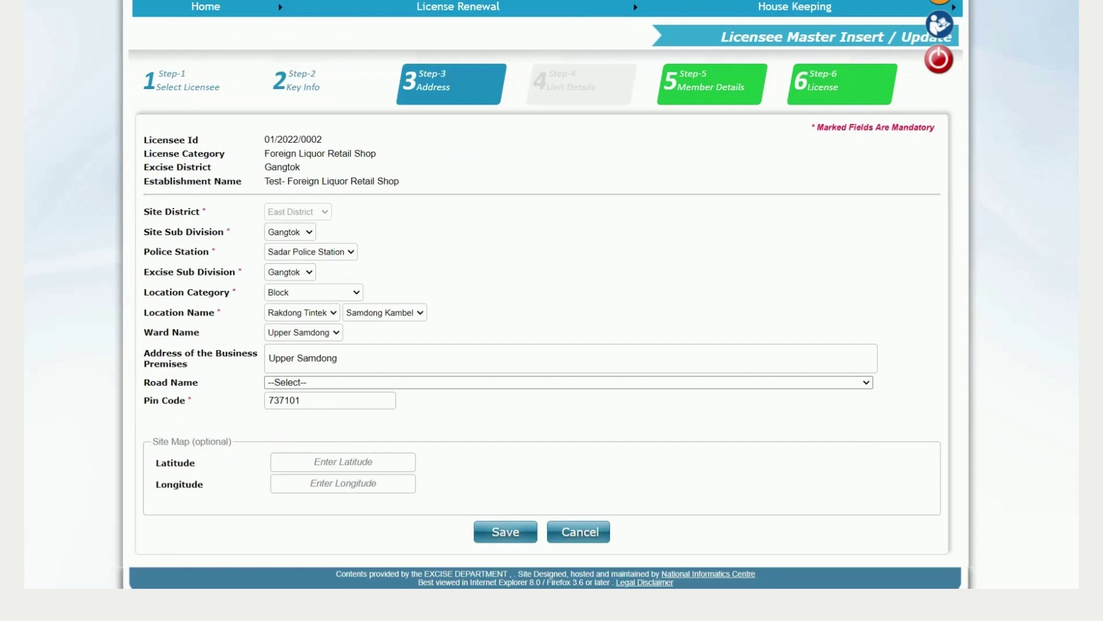
click(695, 87)
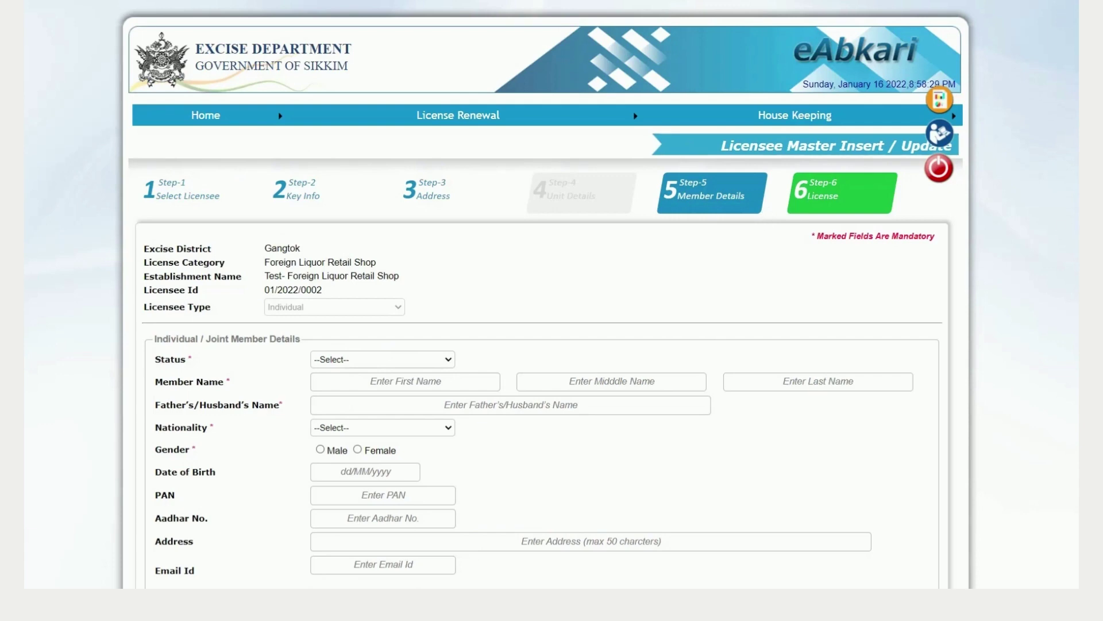
scroll(552, 311, down, 4)
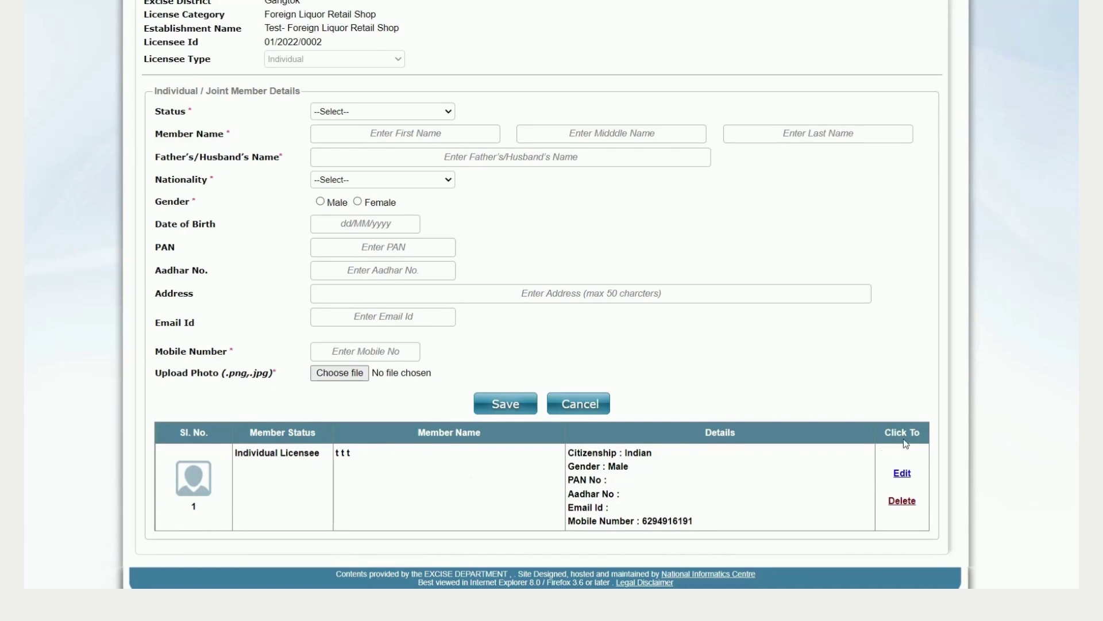
Step: Load the existing member for editing and set first, middle and last names to 'test'
click(902, 475)
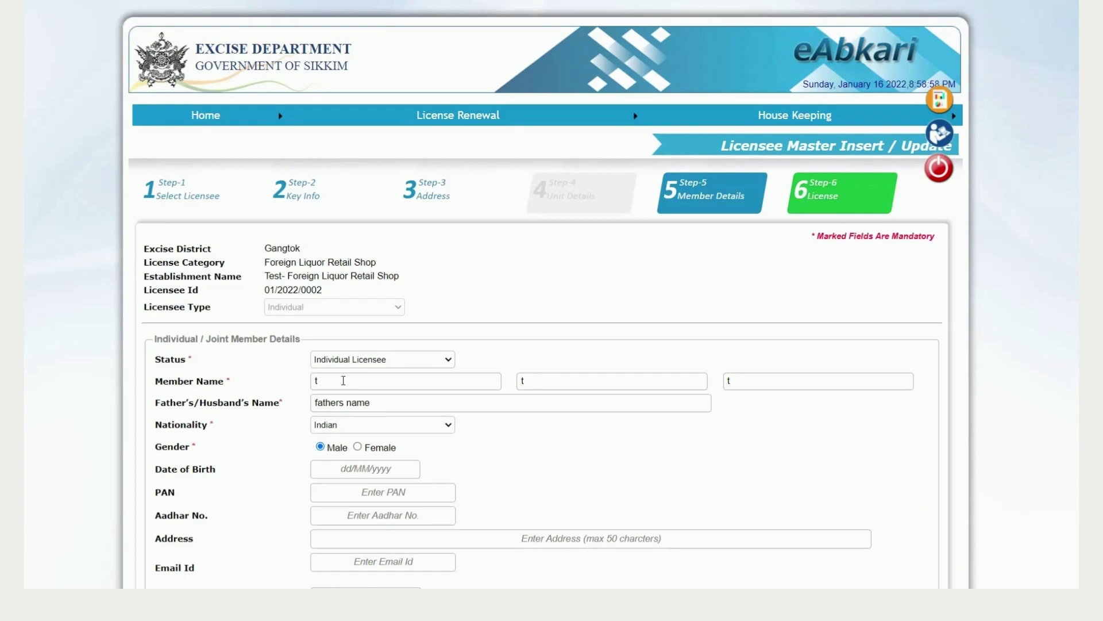
click(343, 381)
text(est)
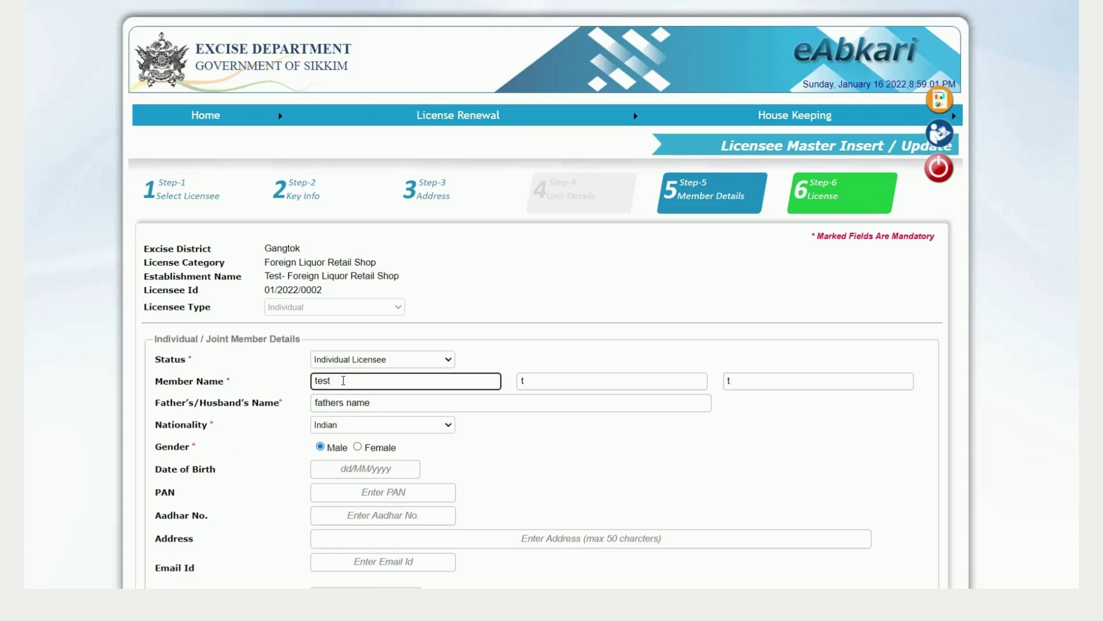
key(Tab)
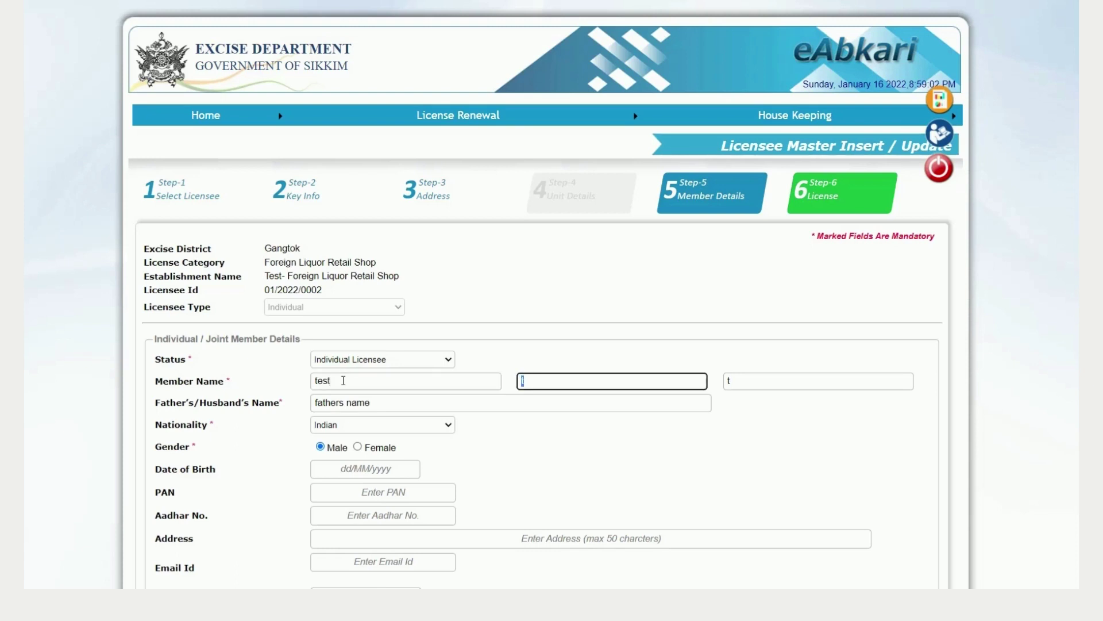
text(test)
key(Tab)
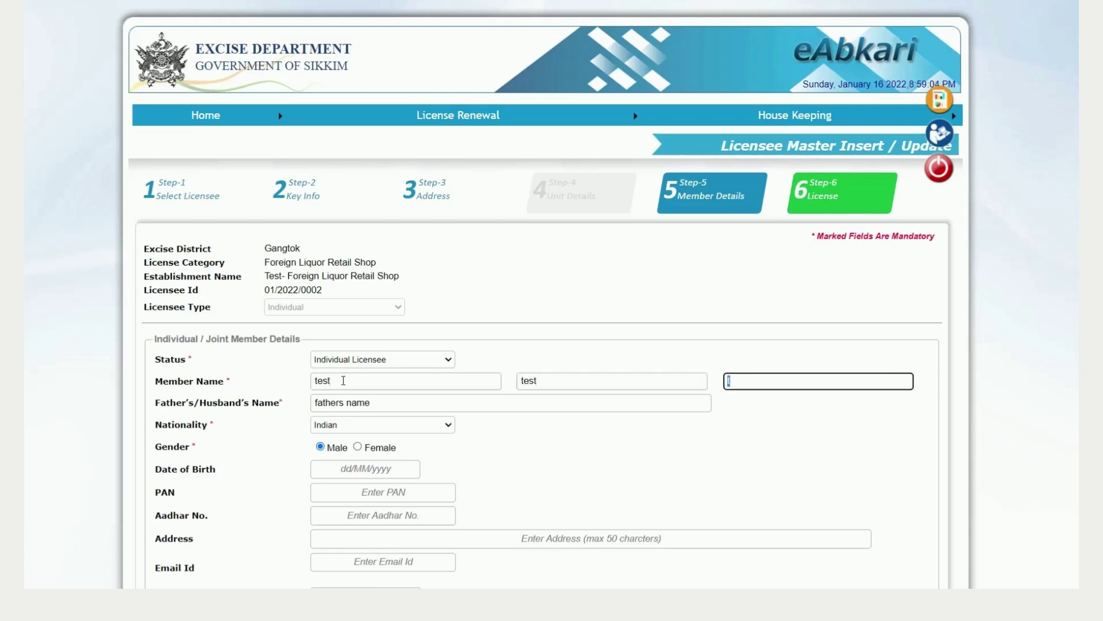
text(test)
click(454, 405)
scroll(454, 405, down, 1)
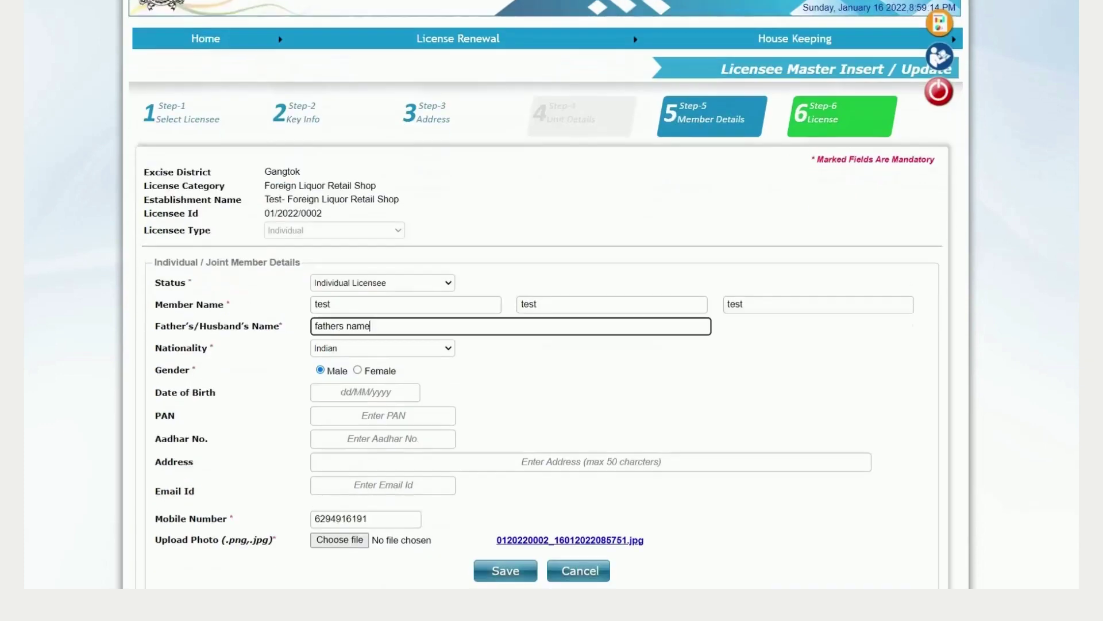
scroll(546, 294, down, 1)
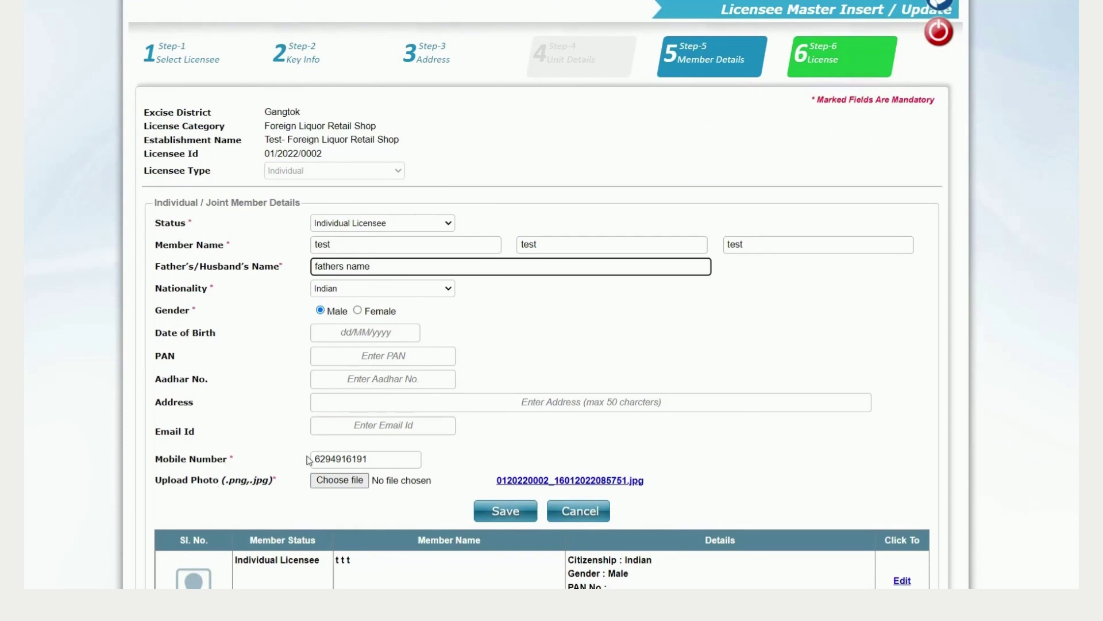
Step: Attach logo.jpg as the member photo and save the member details
click(401, 458)
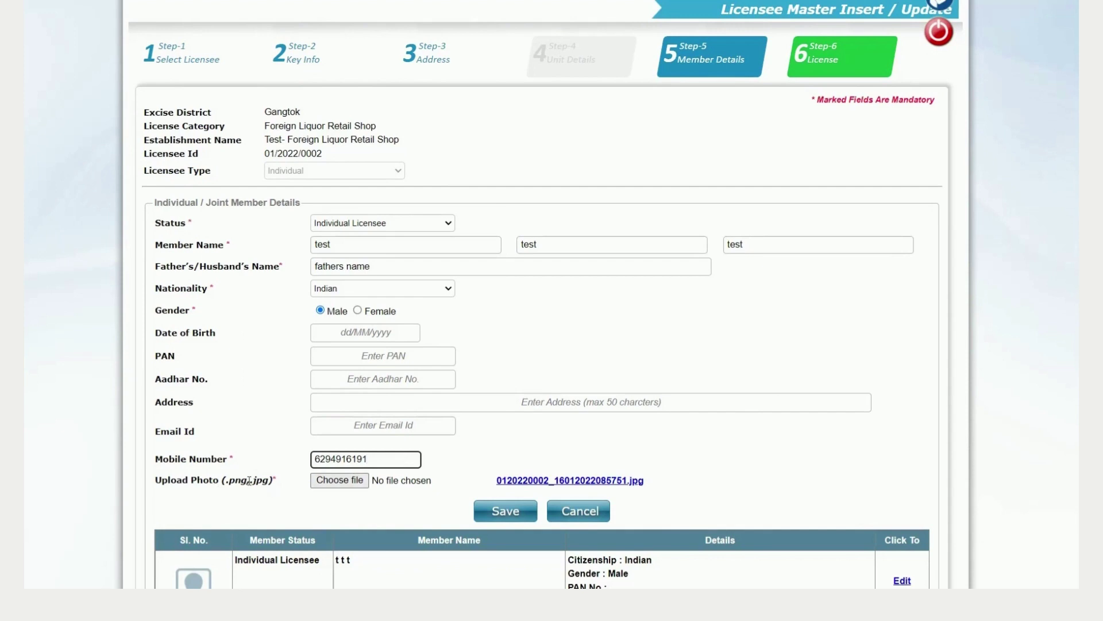
click(353, 486)
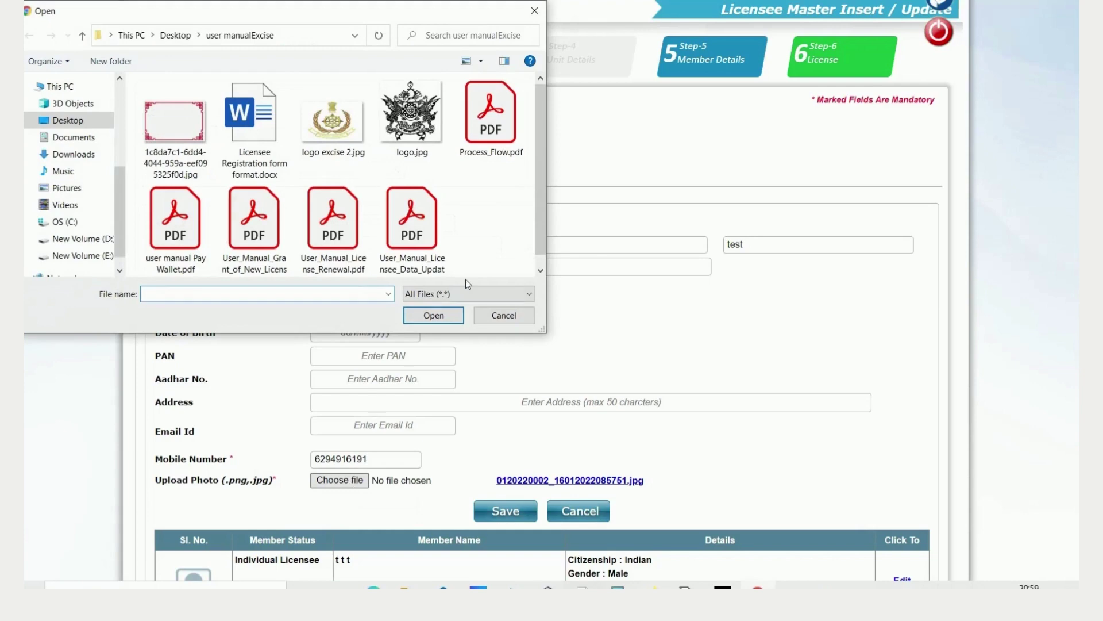
click(415, 134)
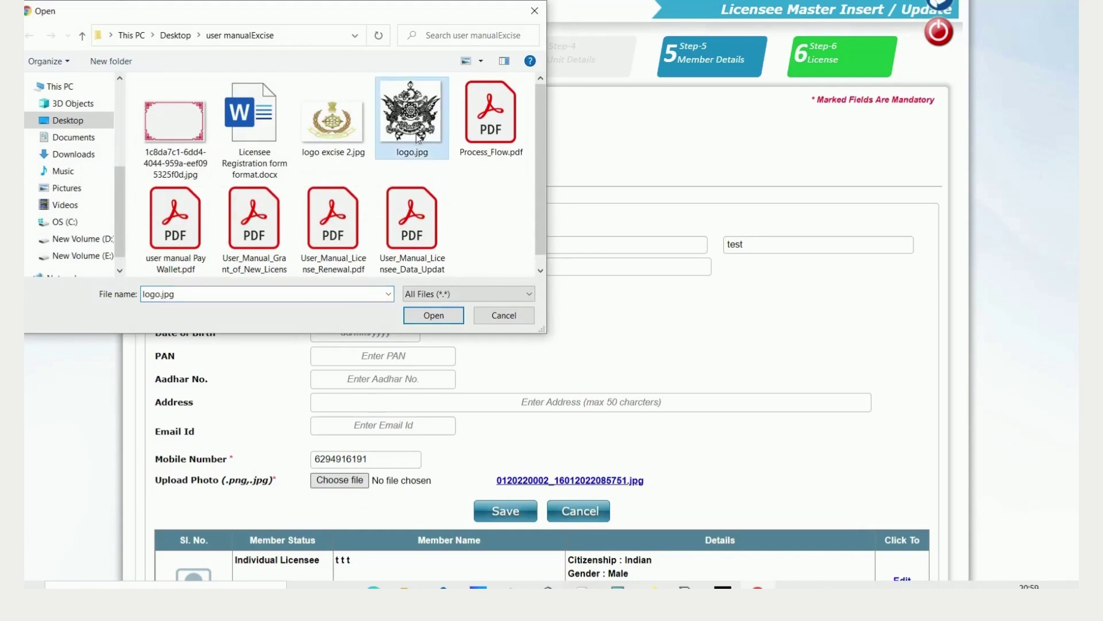
click(434, 315)
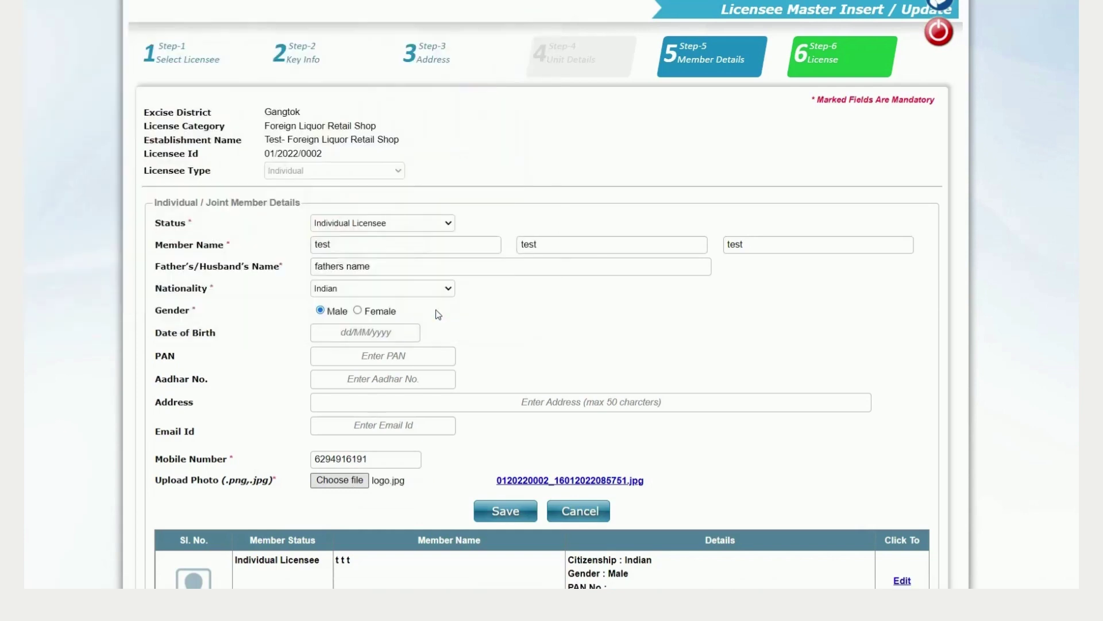
click(521, 522)
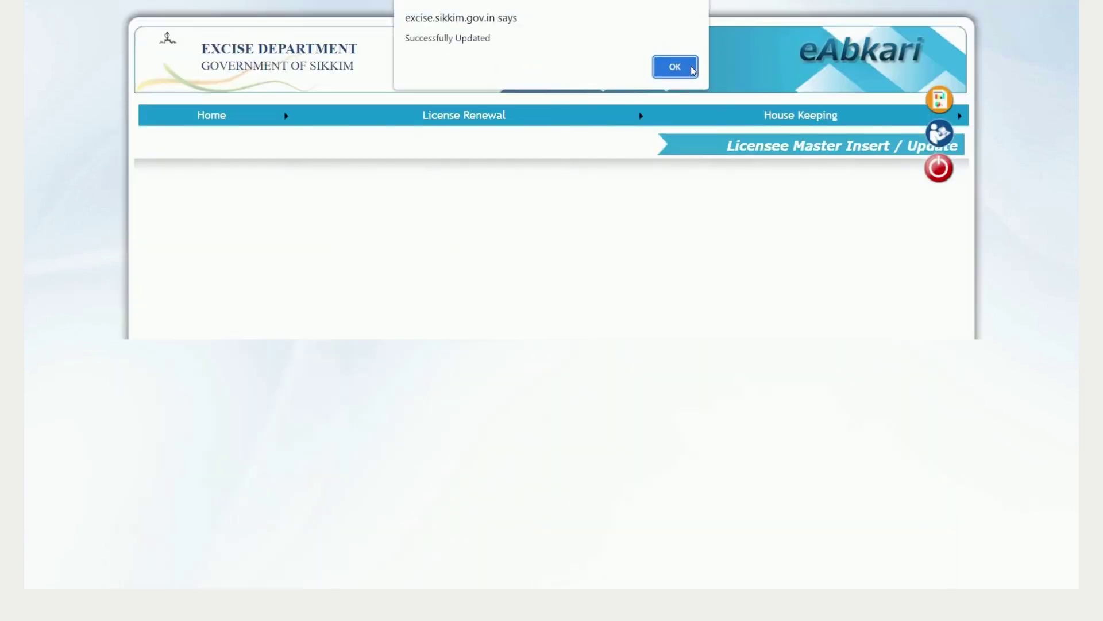
Step: Dismiss the 'Successfully Updated' alert and review the member table listing Individual Licensee 'test test test'
click(675, 67)
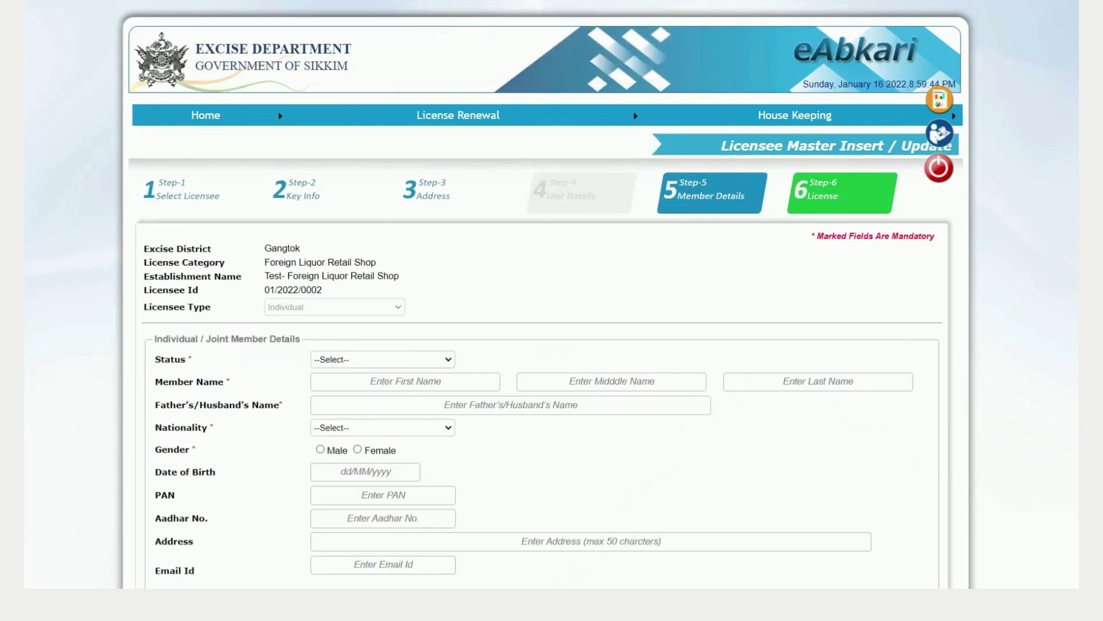
scroll(551, 311, down, 3)
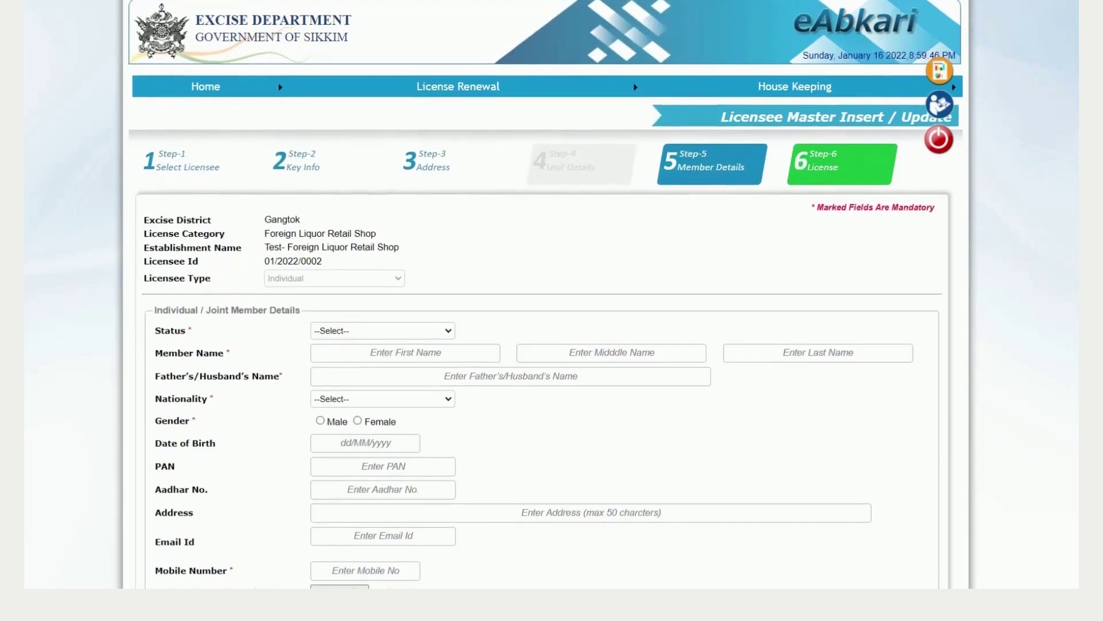
scroll(551, 506, down, 2)
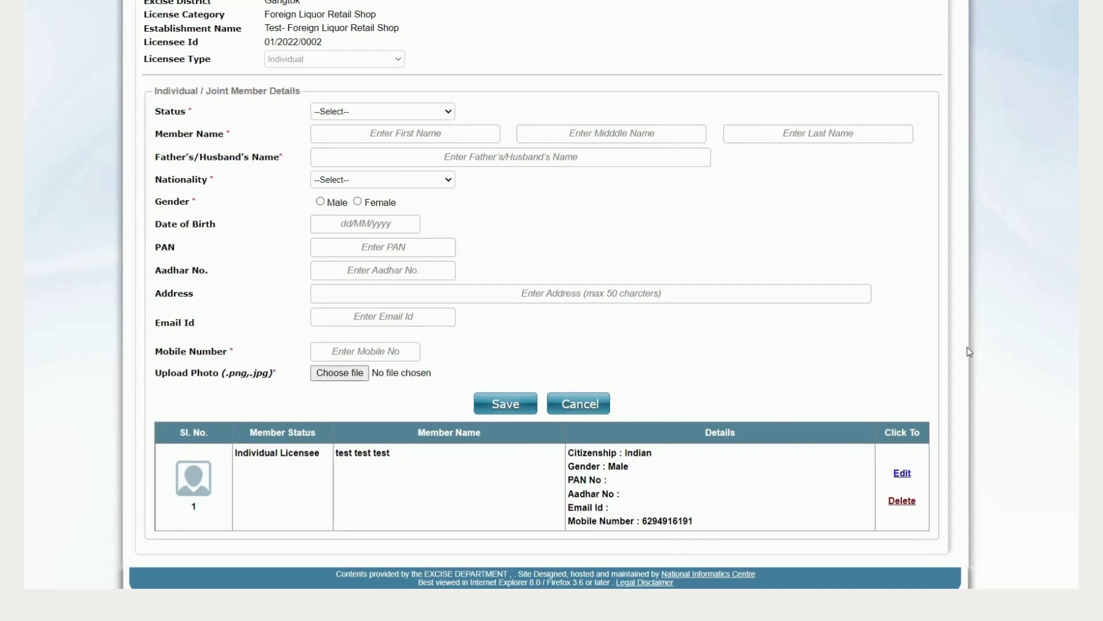
scroll(685, 136, up, 3)
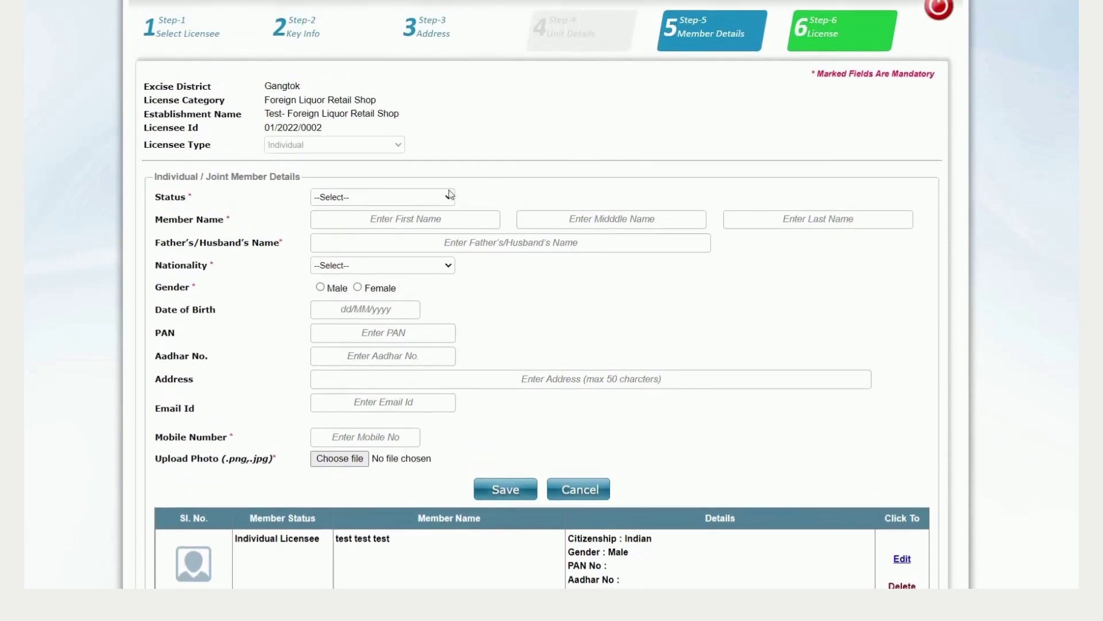
Step: Set the new member's status to Salesman
click(380, 198)
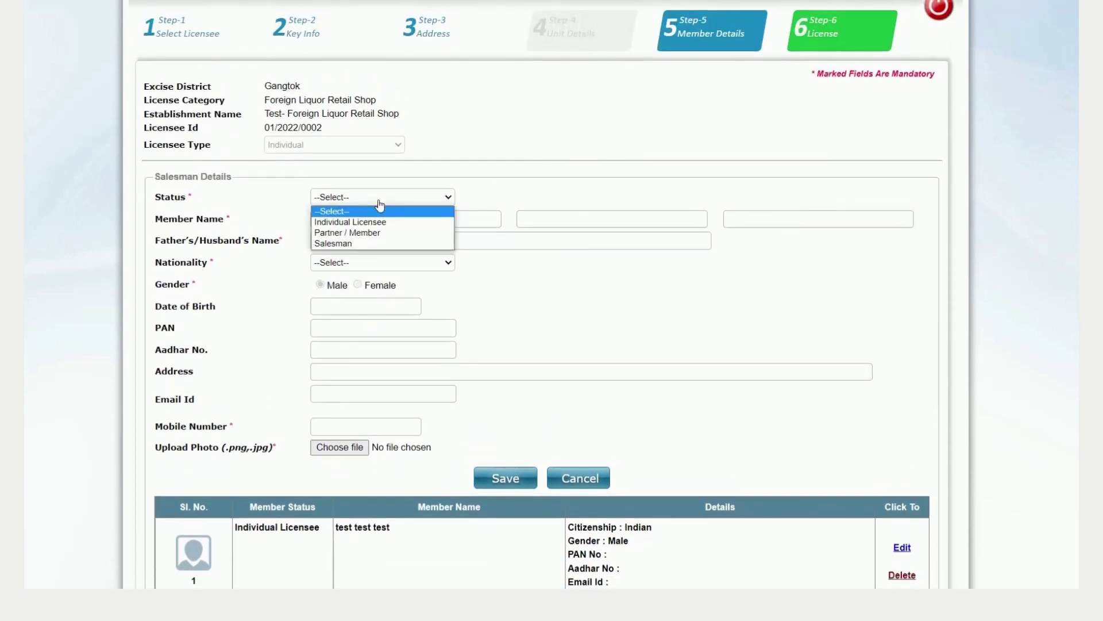
click(357, 222)
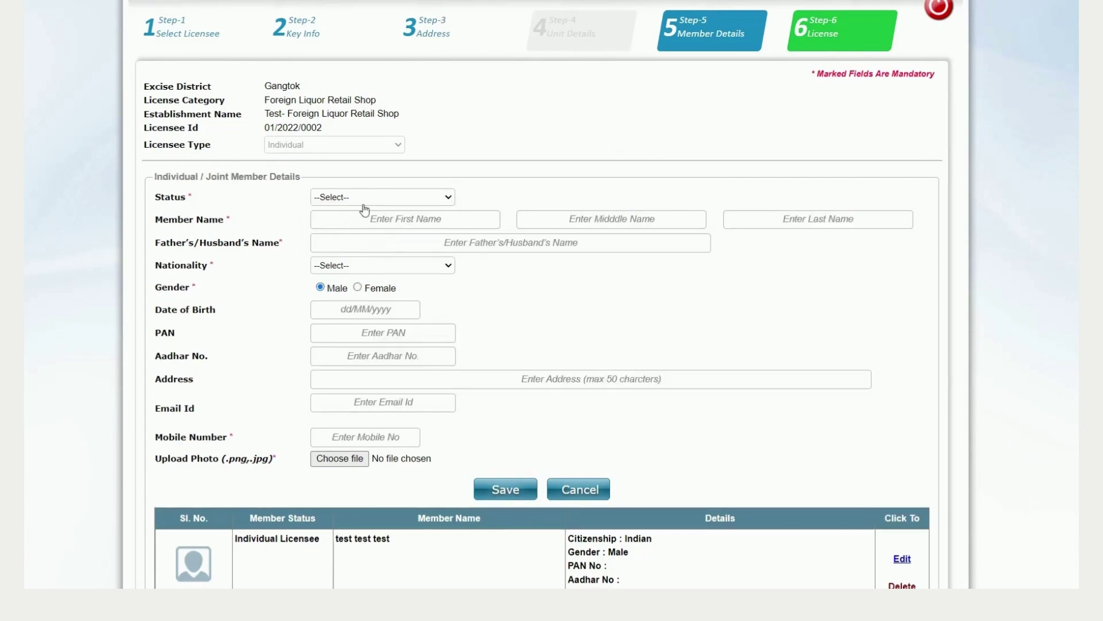
click(365, 198)
click(345, 246)
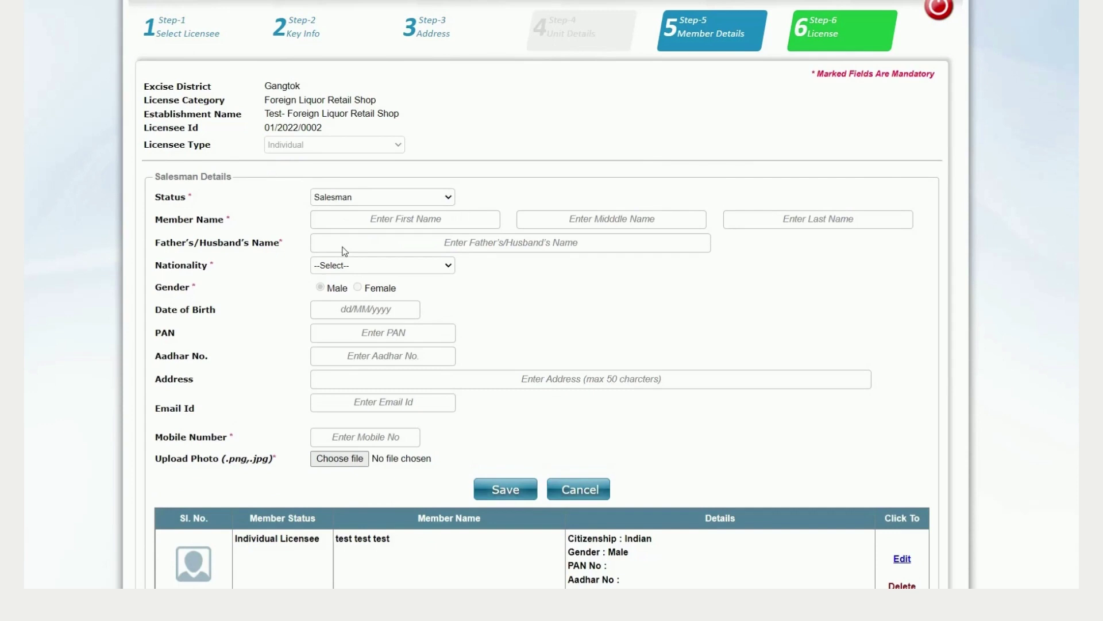
click(352, 198)
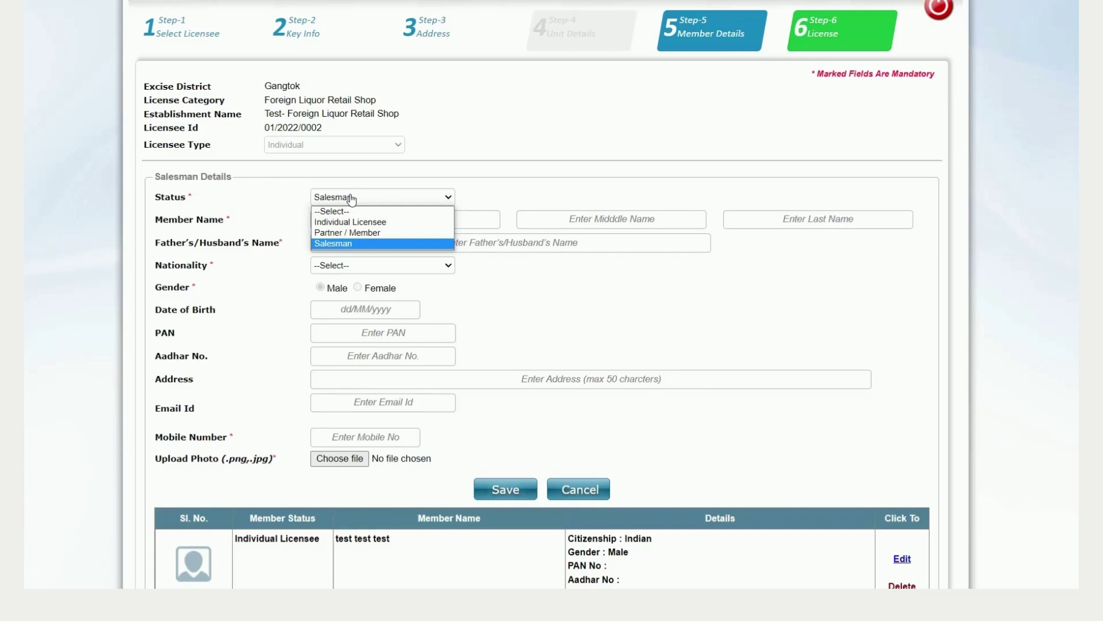
click(352, 199)
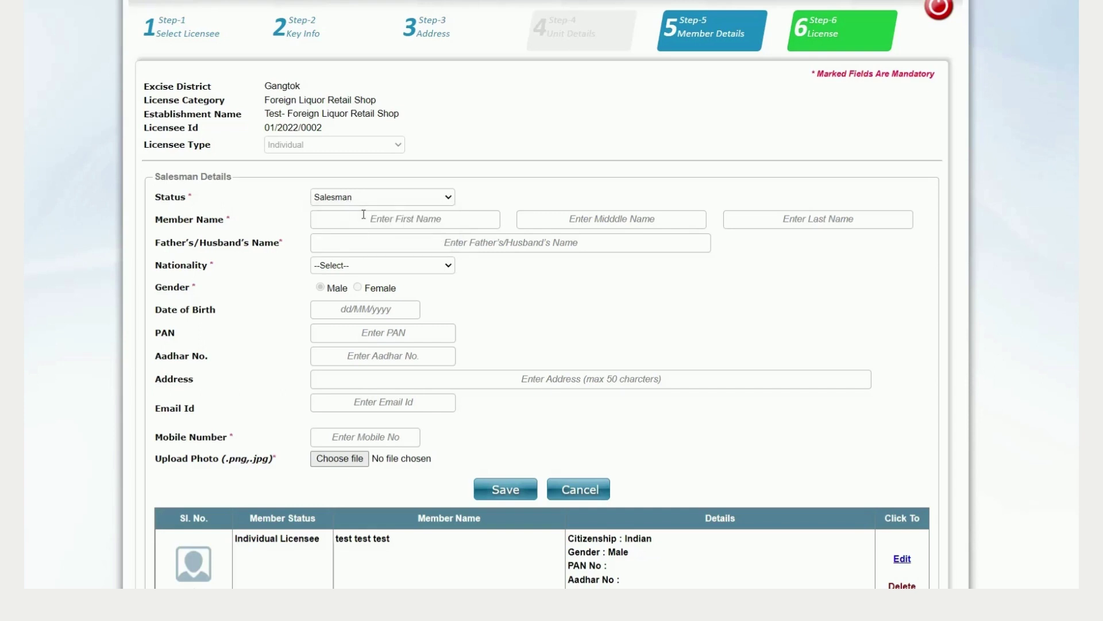
Step: Enter the salesman's name 'a b c' and father's name, with Indian nationality
click(357, 219)
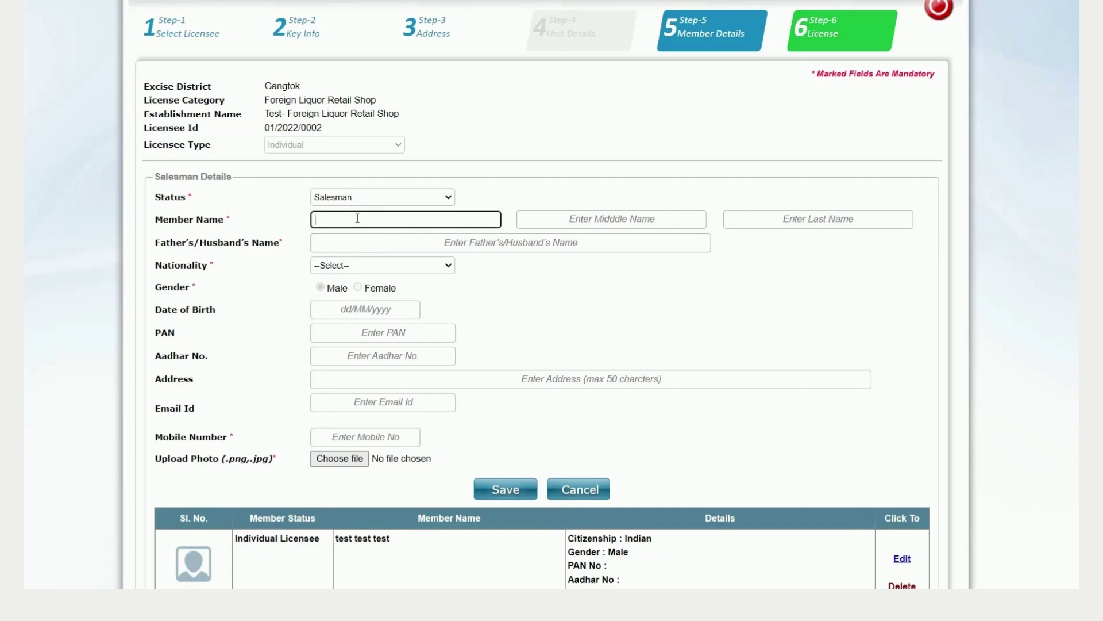
text(a)
key(Tab)
text(b)
key(Tab)
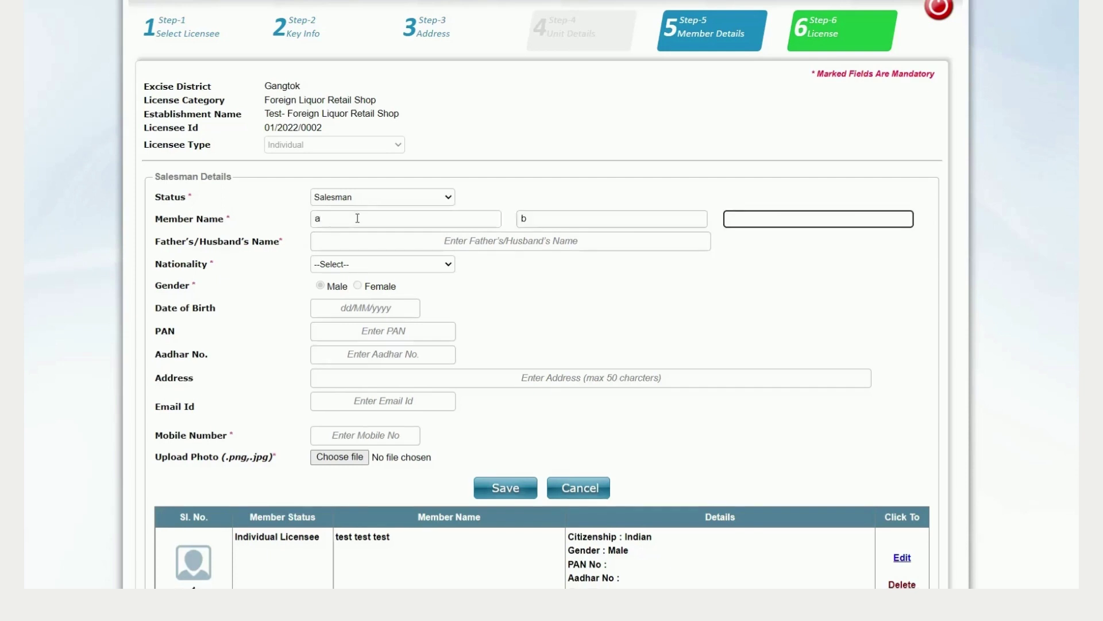
text(c)
click(392, 239)
text(name)
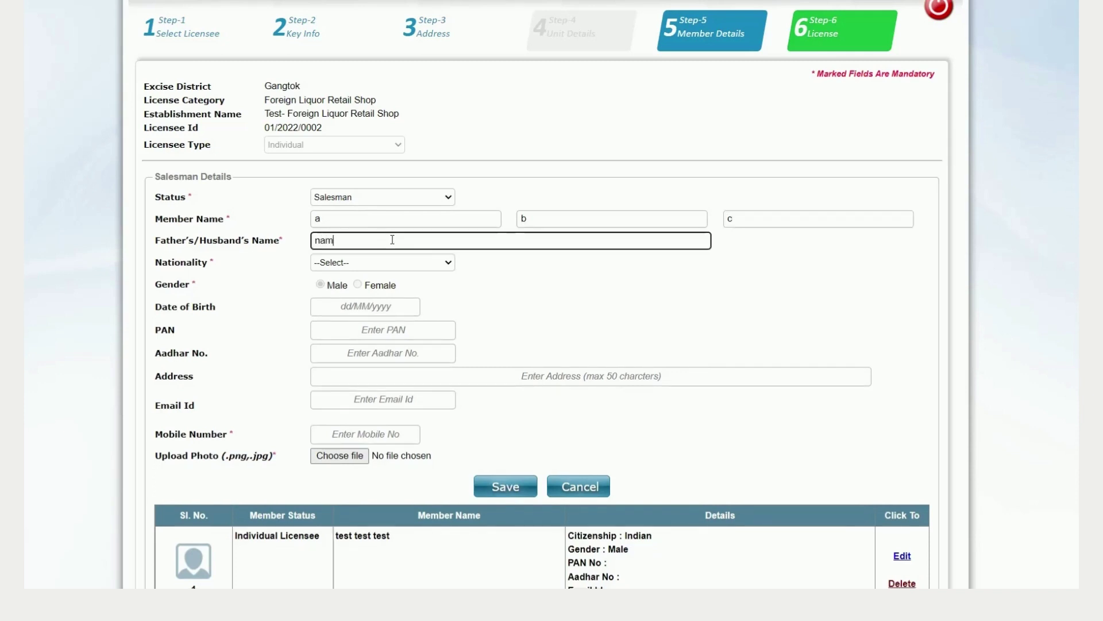
click(374, 263)
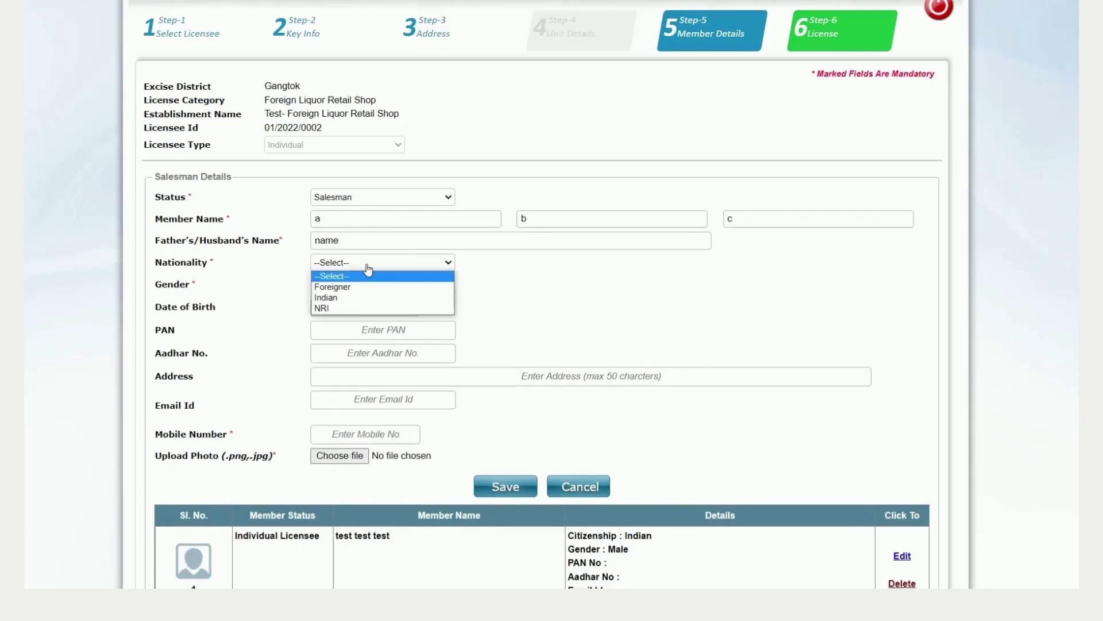
click(342, 298)
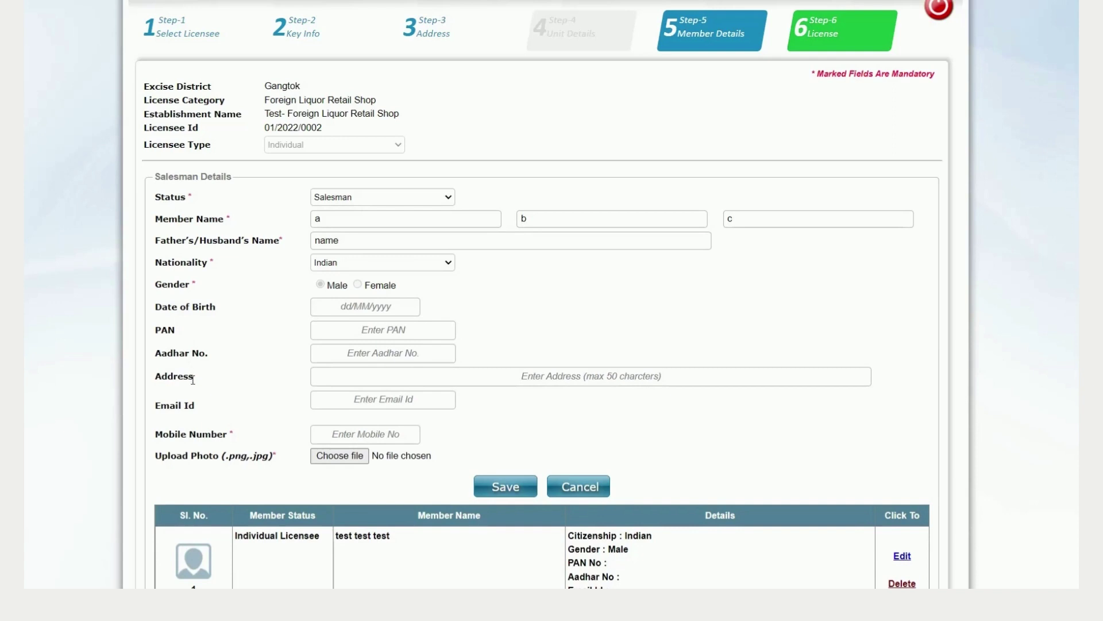
Step: Enter the salesman's mobile number, attach logo.jpg as the photo, and save
click(326, 437)
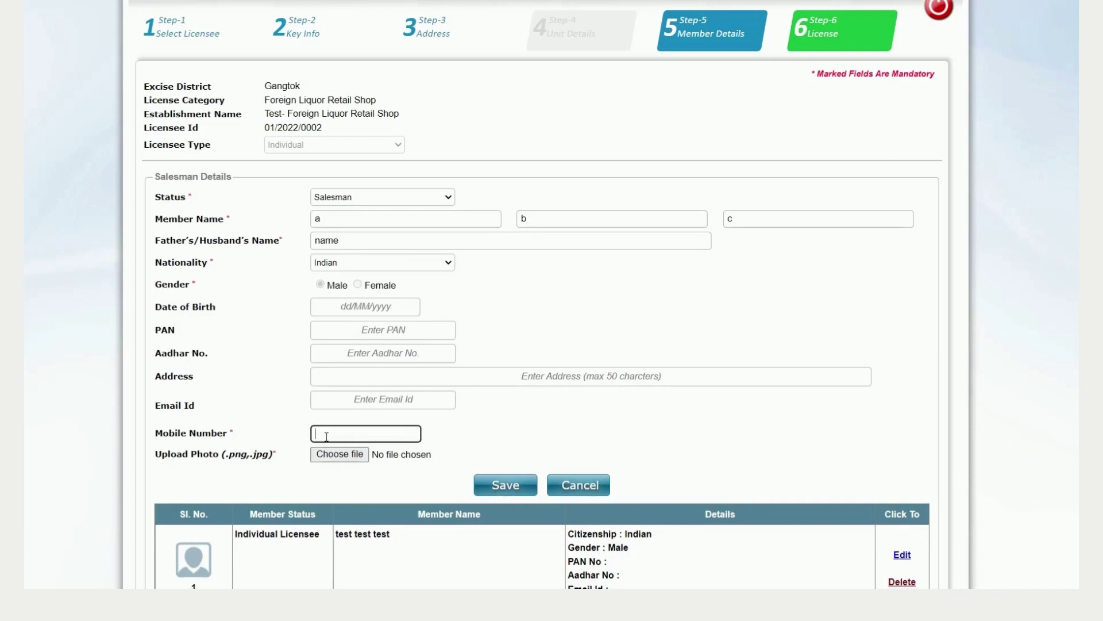
text(0000000000)
click(355, 457)
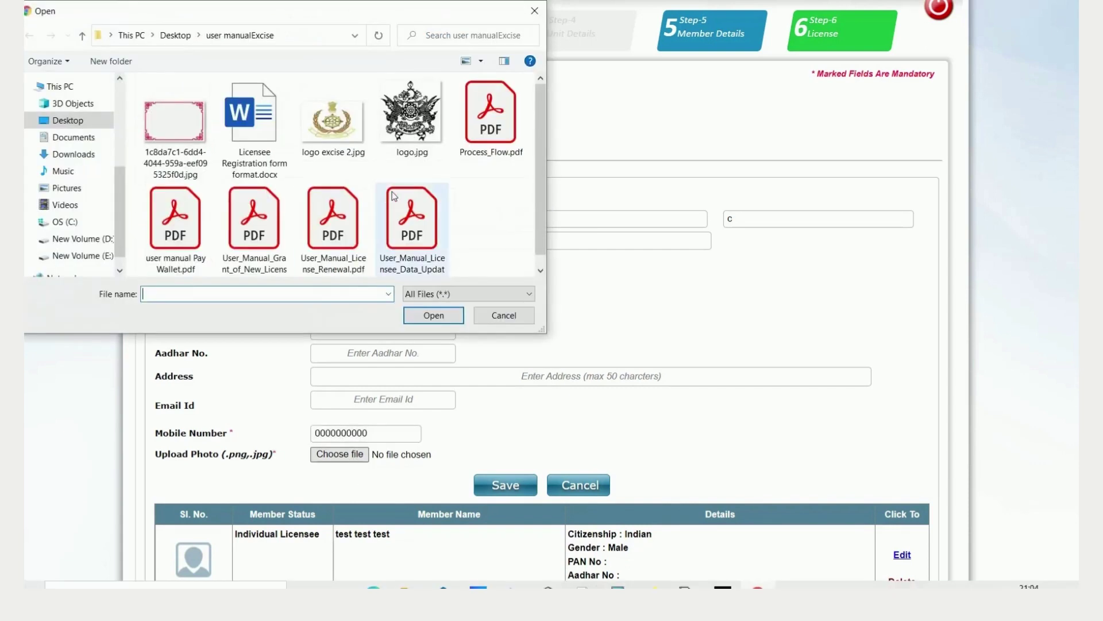
click(412, 118)
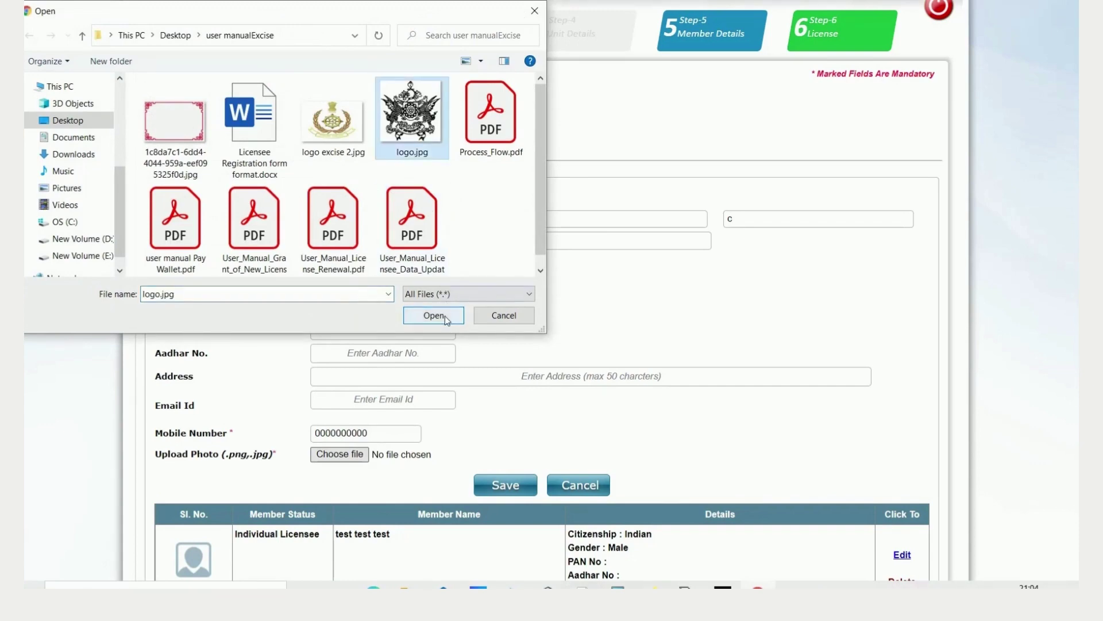
click(444, 316)
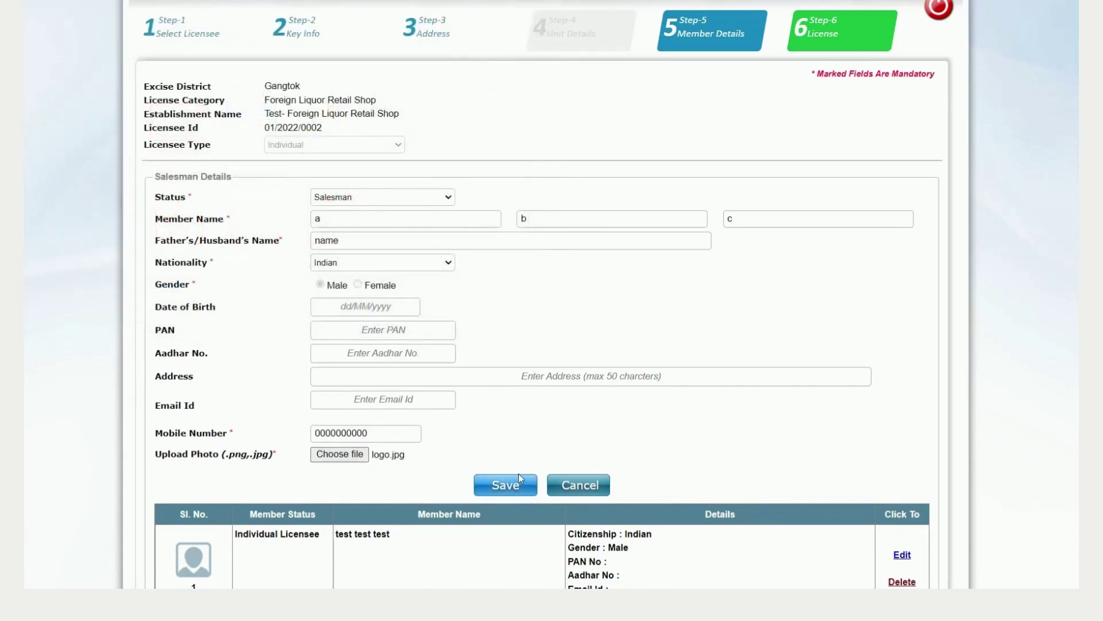
click(514, 489)
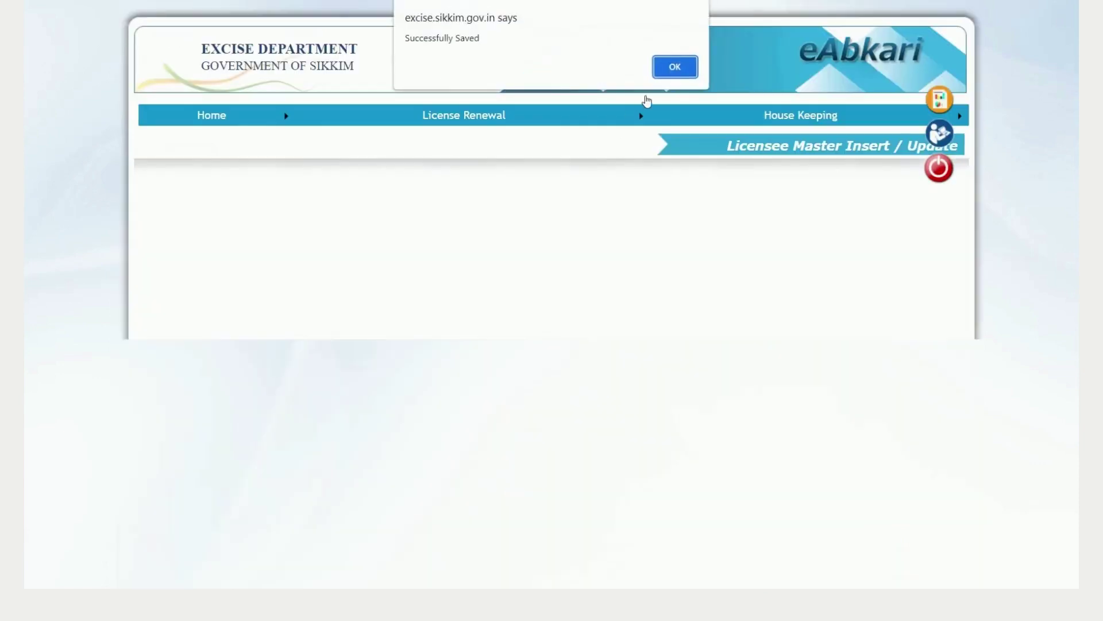
Step: Dismiss the 'Successfully Saved' alert and check that Salesman 'a b c' is member 2
click(693, 68)
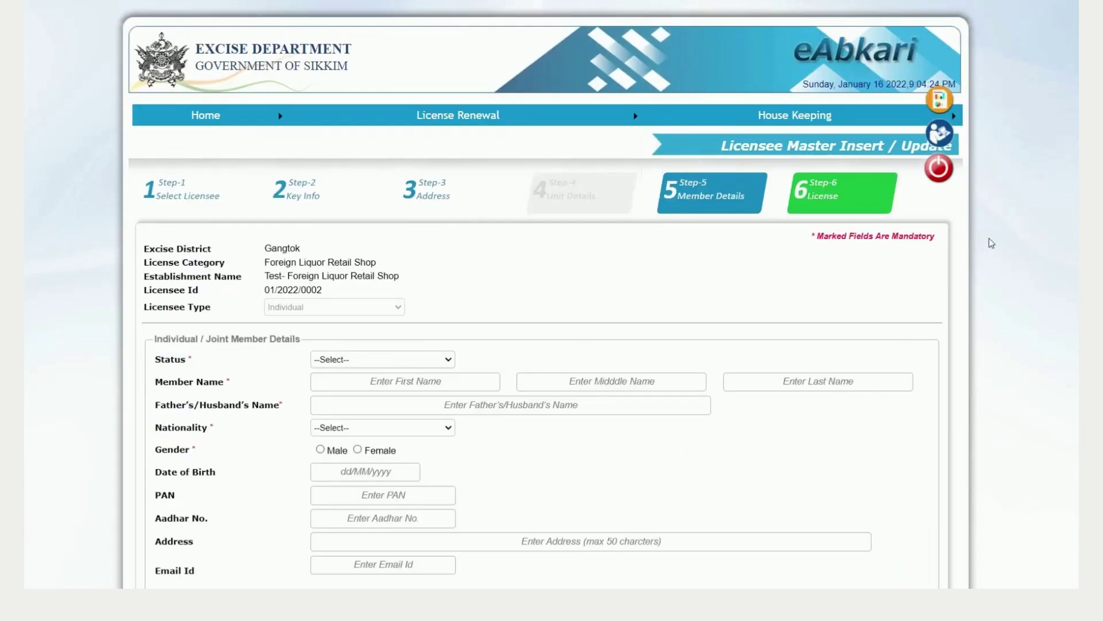
scroll(552, 311, down, 5)
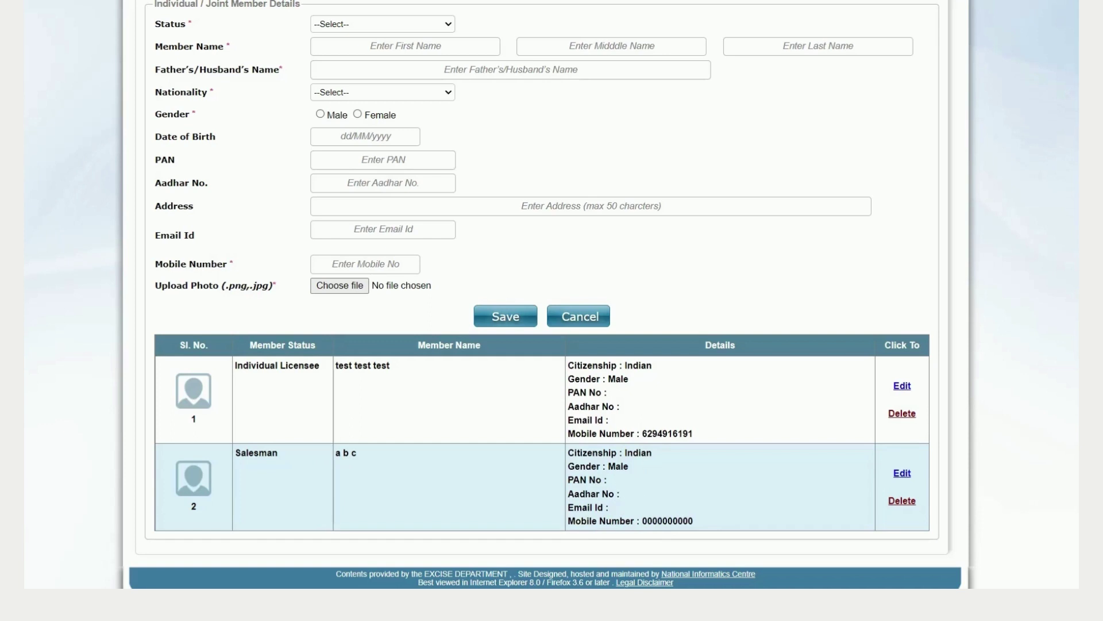
scroll(543, 294, up, 5)
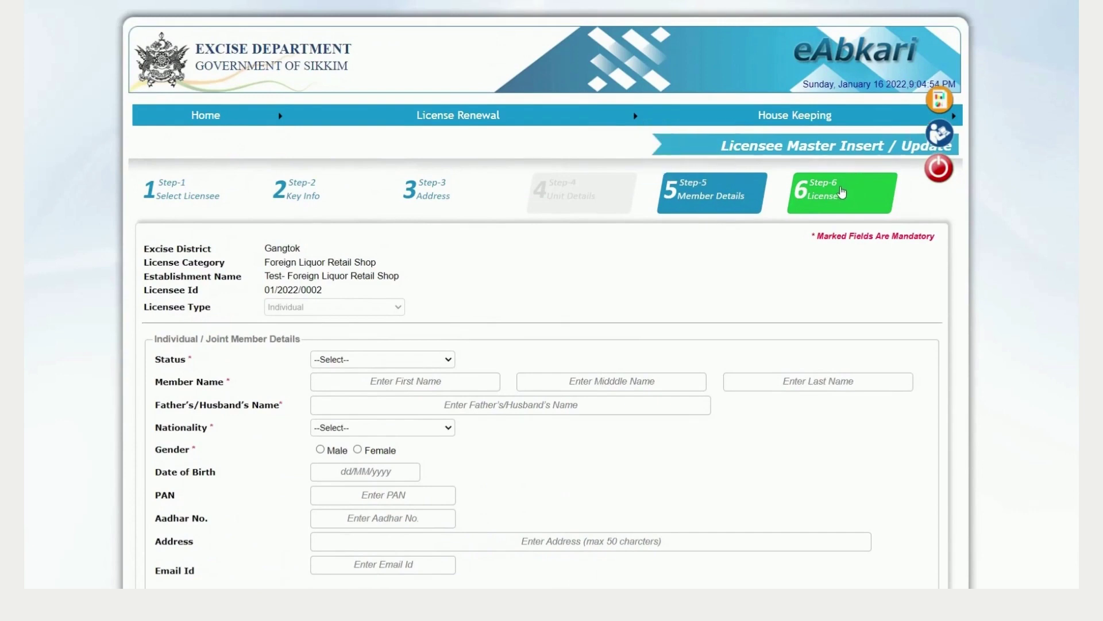
Step: Save the license sub-category record on the Step-6 License tab and acknowledge the update
click(842, 192)
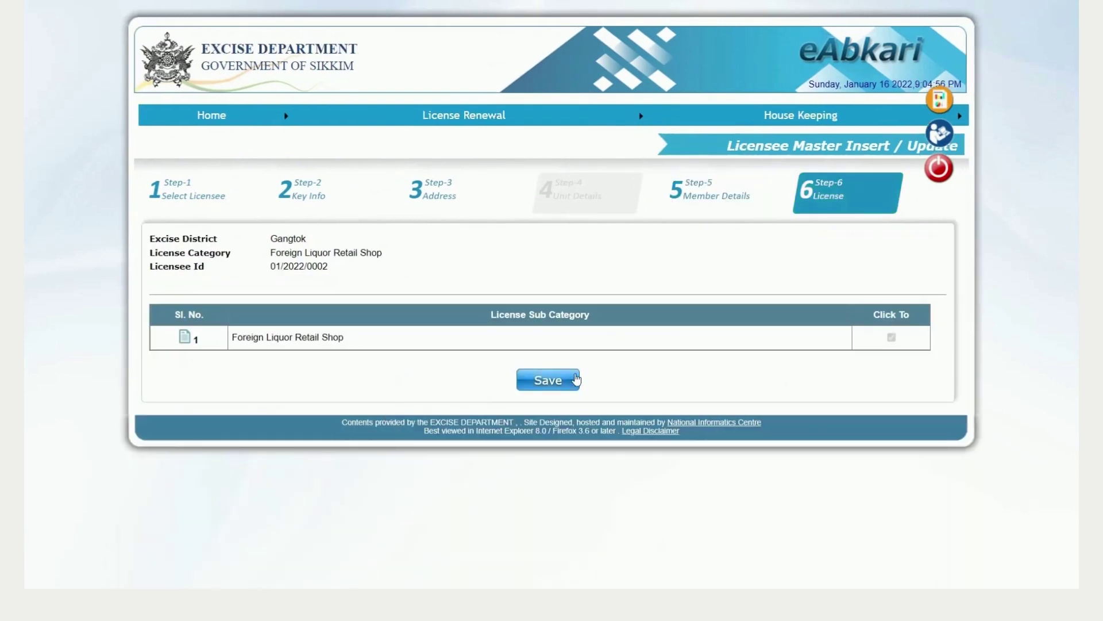
click(570, 385)
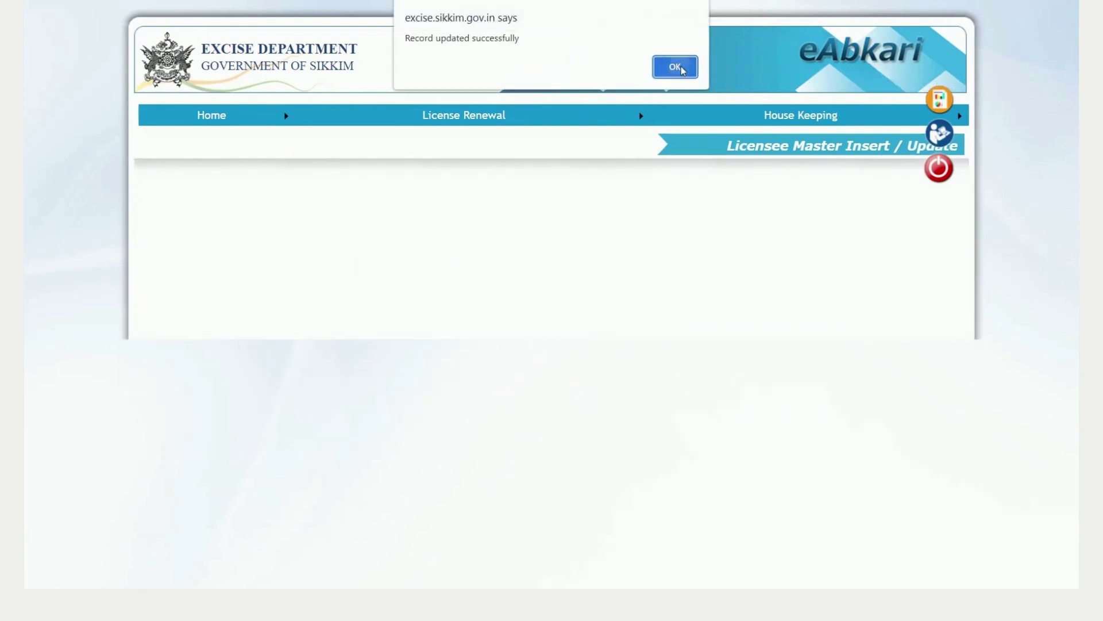
click(678, 68)
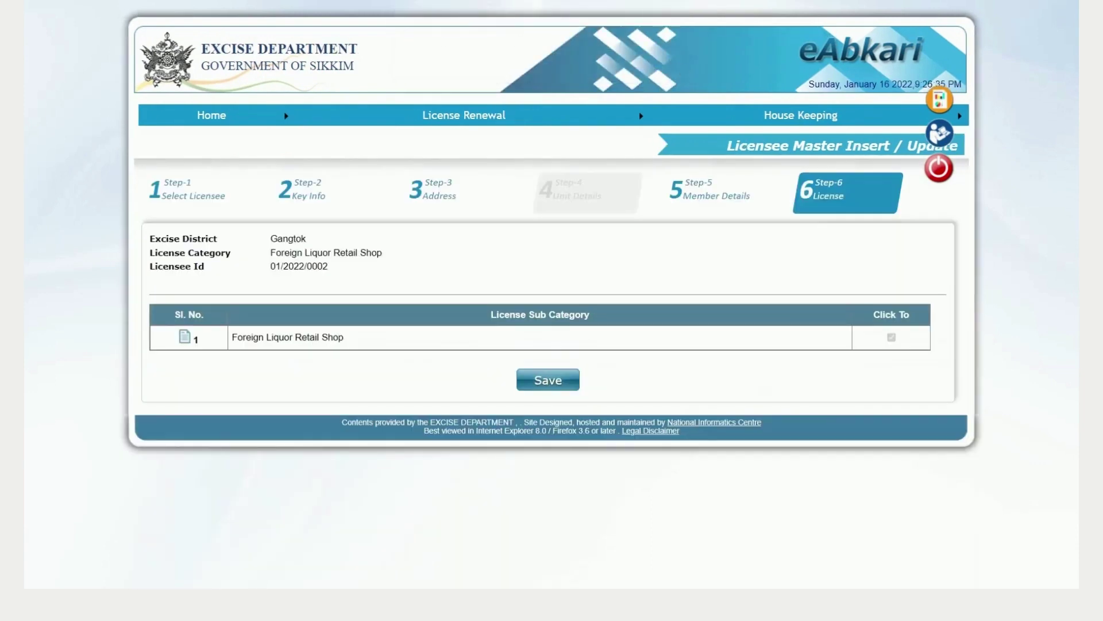
Step: Go to License Renewal > Transaction > Prepare Application for year 2022-2023
mouse_move(611, 122)
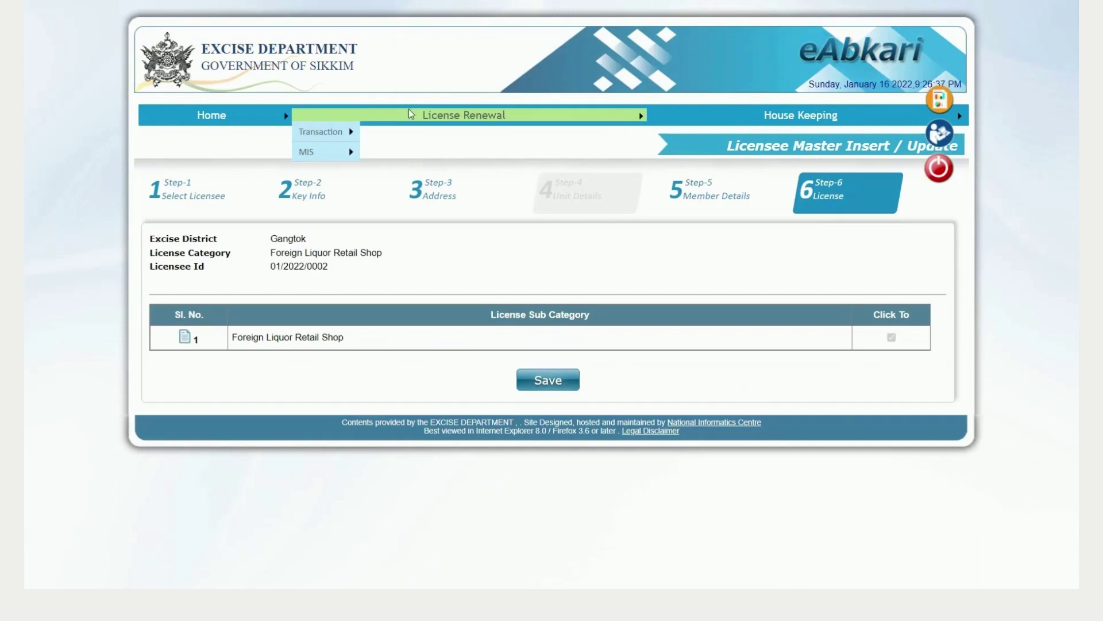
mouse_move(345, 136)
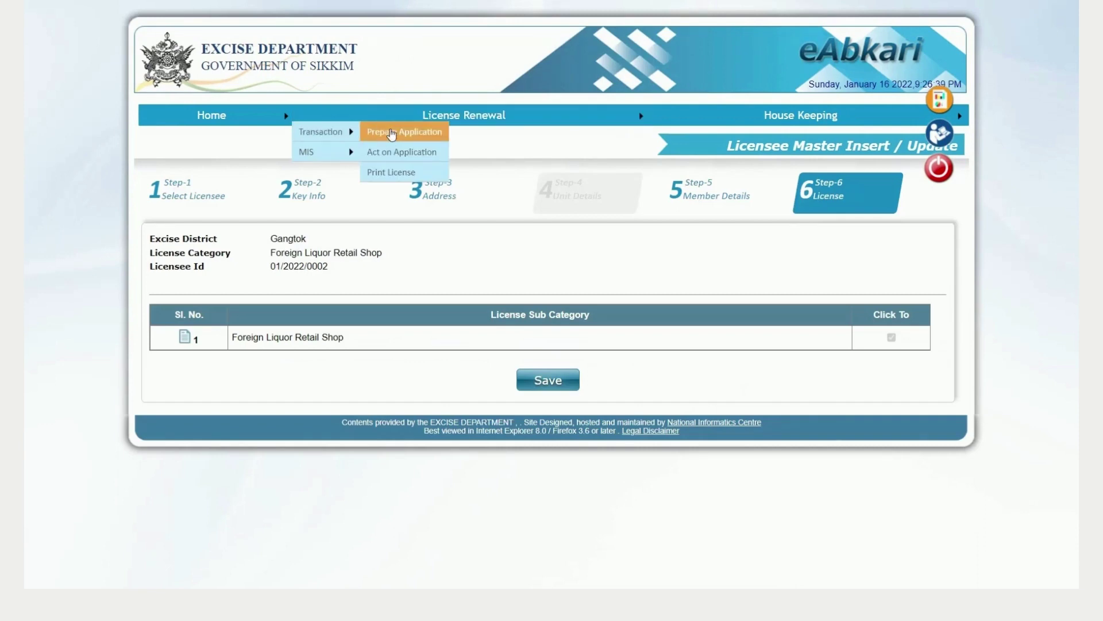
click(395, 133)
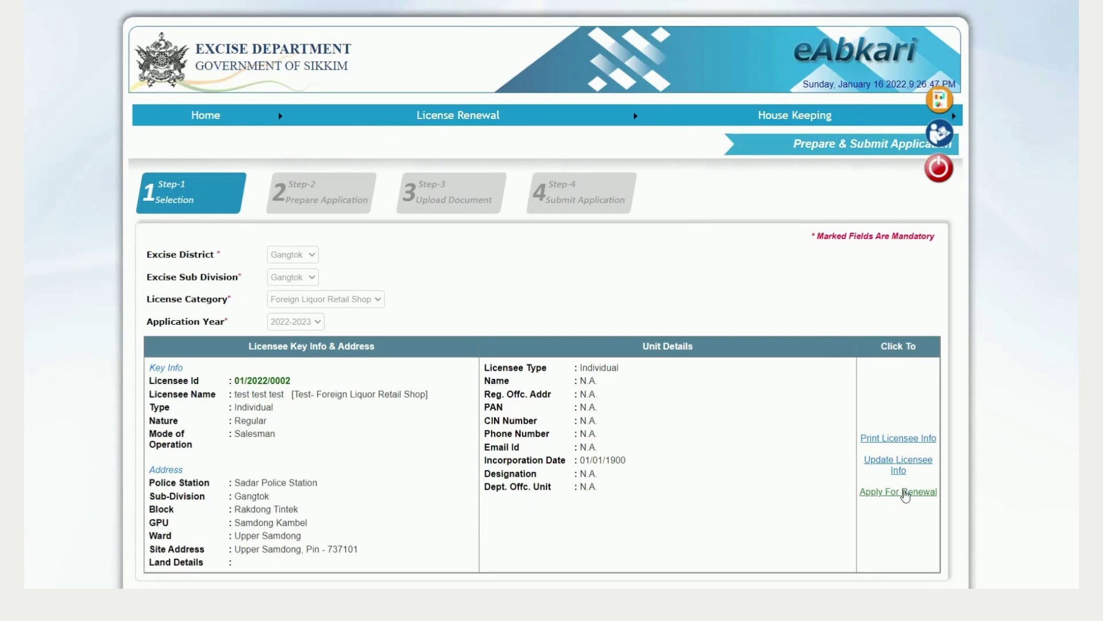
Step: Apply for renewal of the Foreign Liquor Retail Shop license for 01/04/2022–31/03/2023 and acknowledge the application ID
click(900, 492)
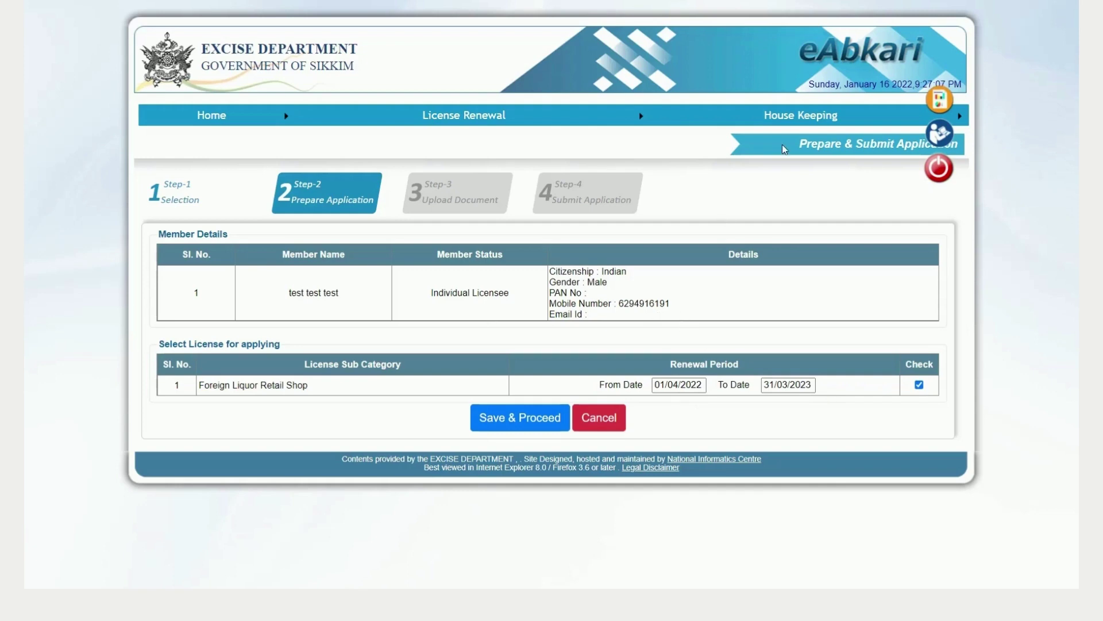
mouse_move(789, 111)
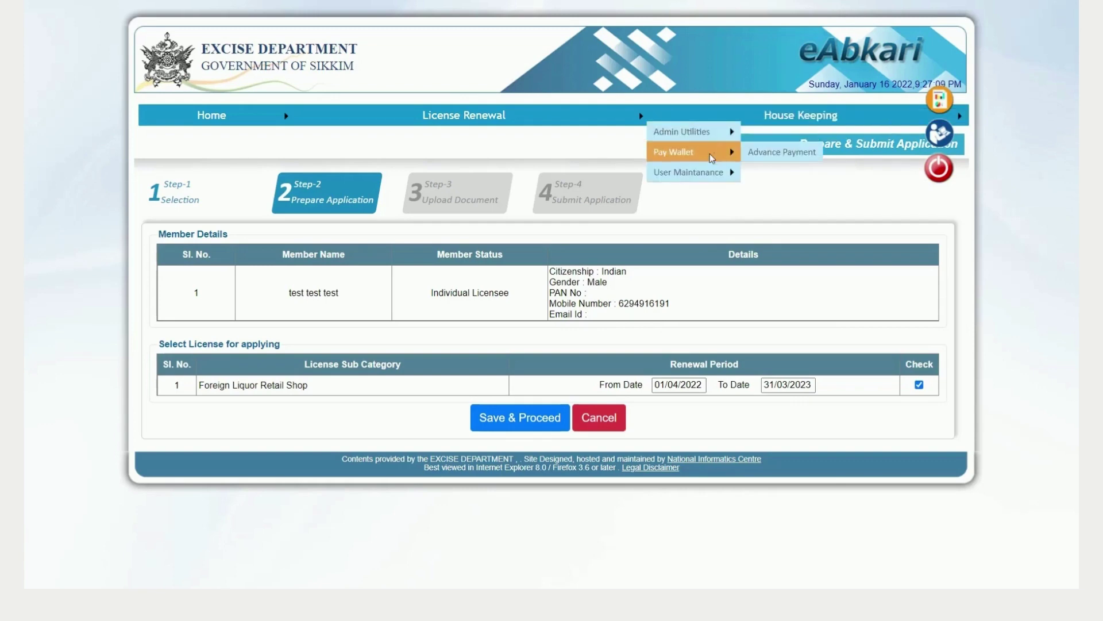
mouse_move(707, 172)
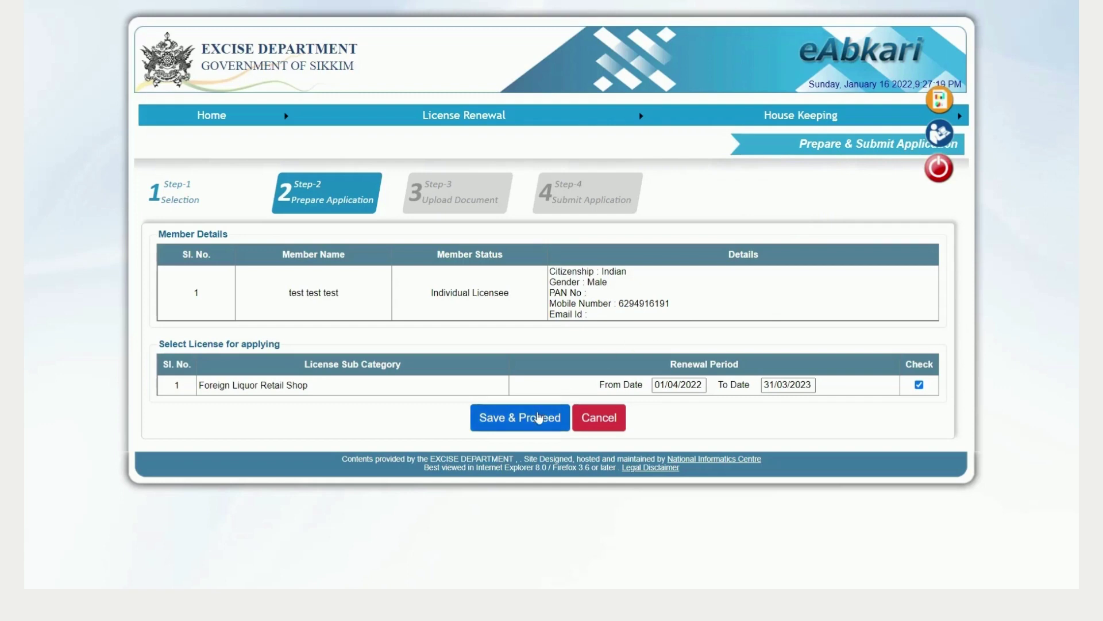
click(539, 419)
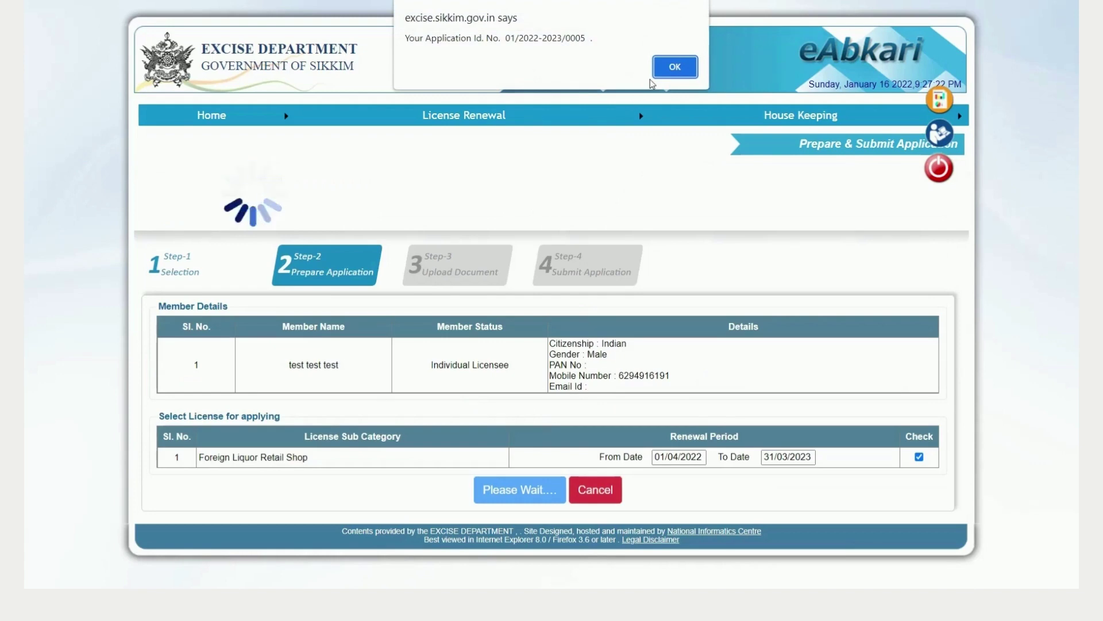
click(673, 68)
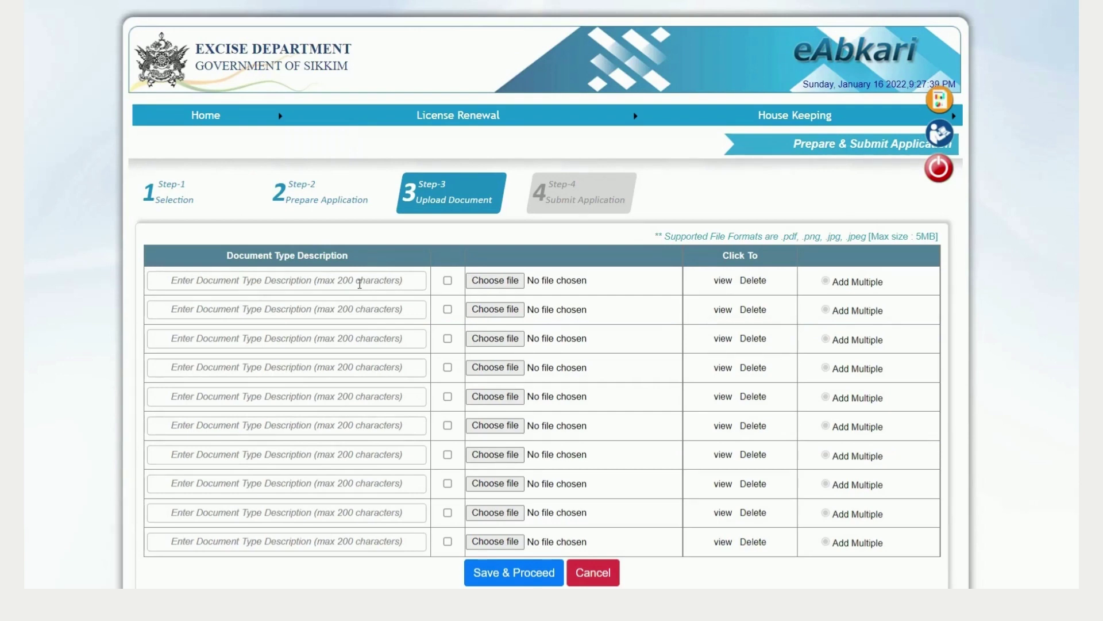
Step: Add a COI document row and attach logo.jpg to it
click(359, 283)
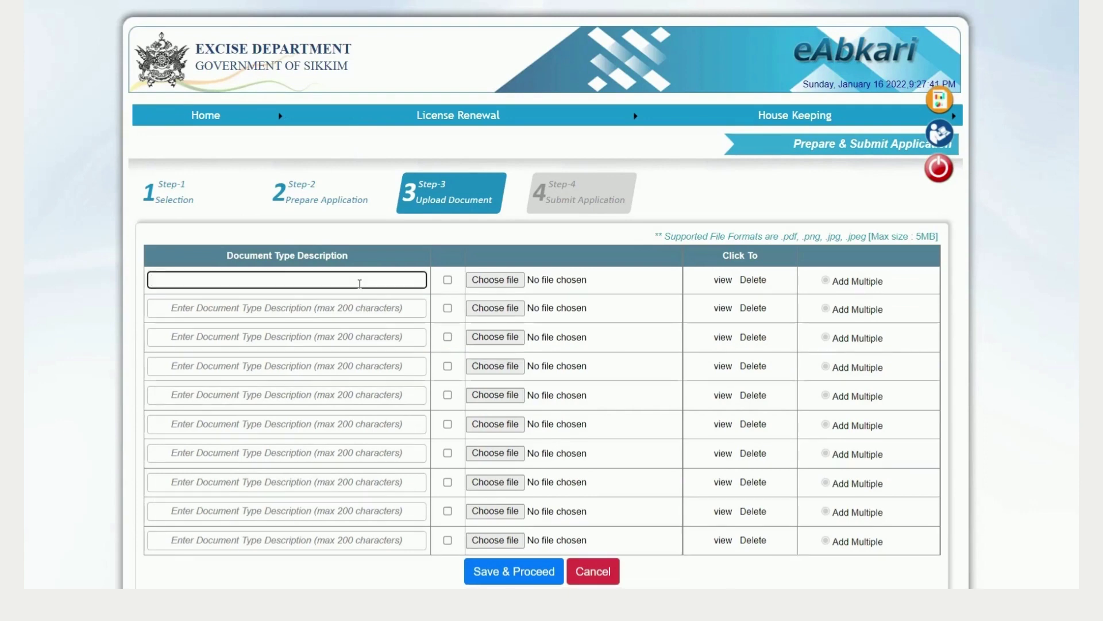
text(q)
text(OI)
click(445, 287)
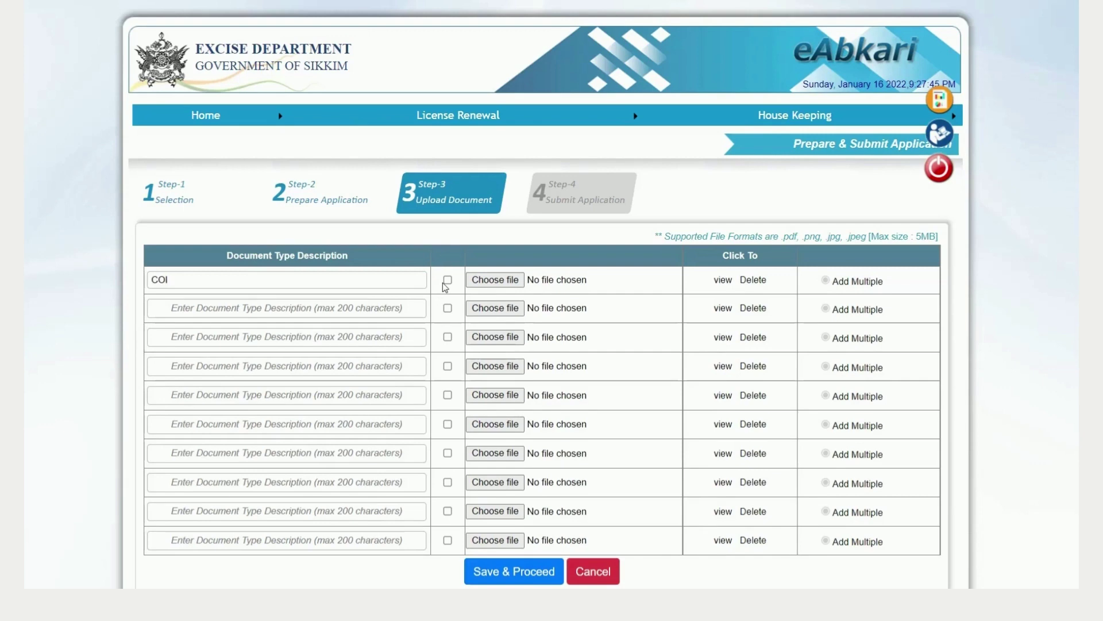
click(448, 281)
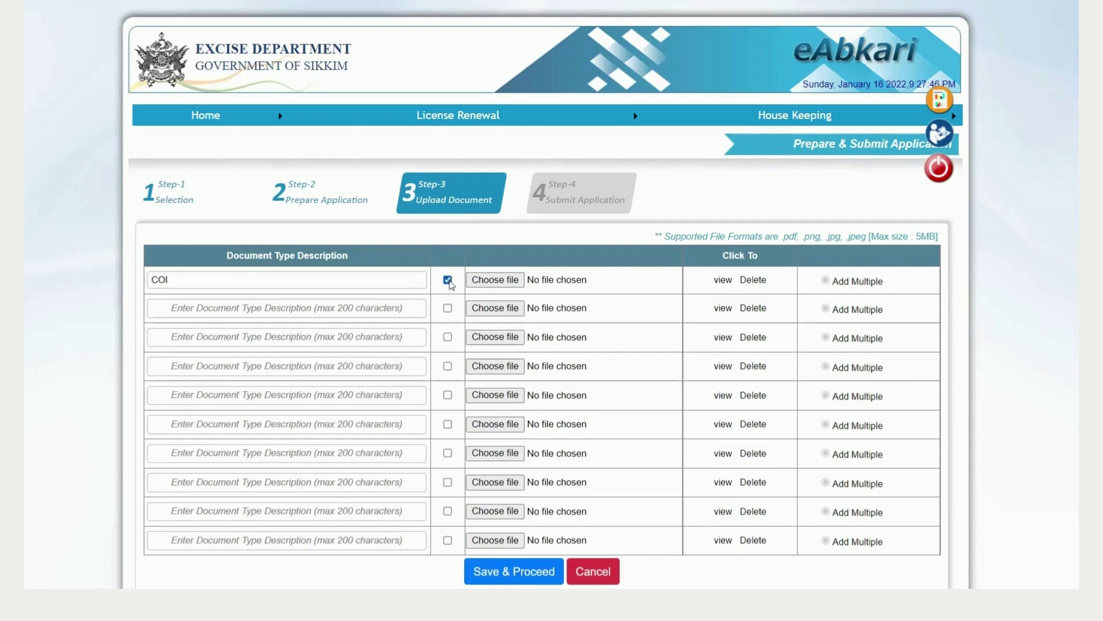
click(495, 281)
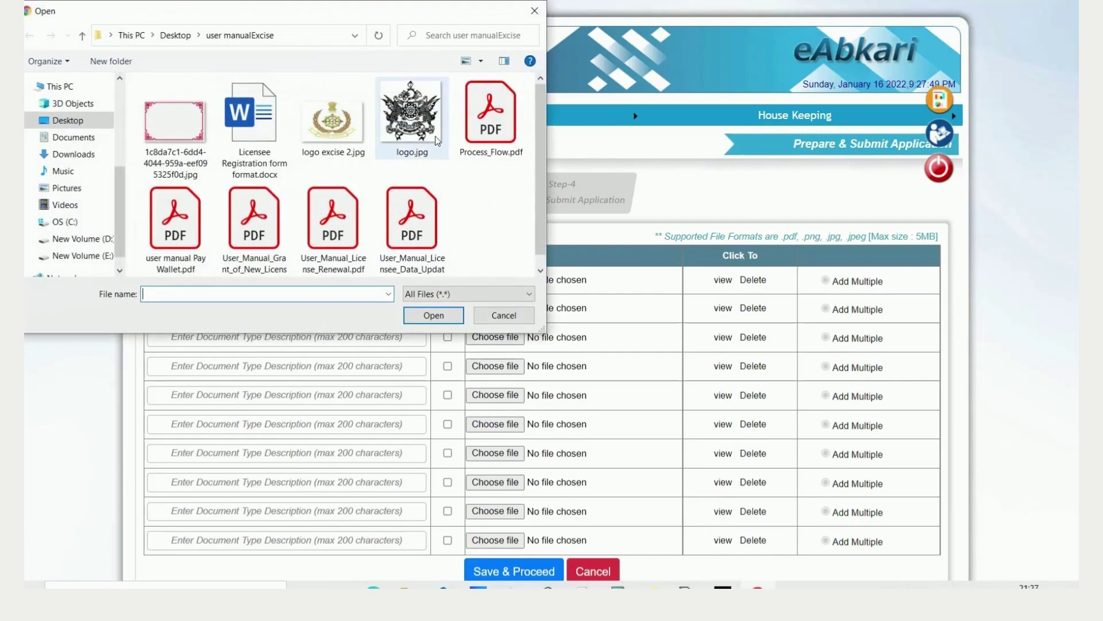
click(437, 140)
click(444, 317)
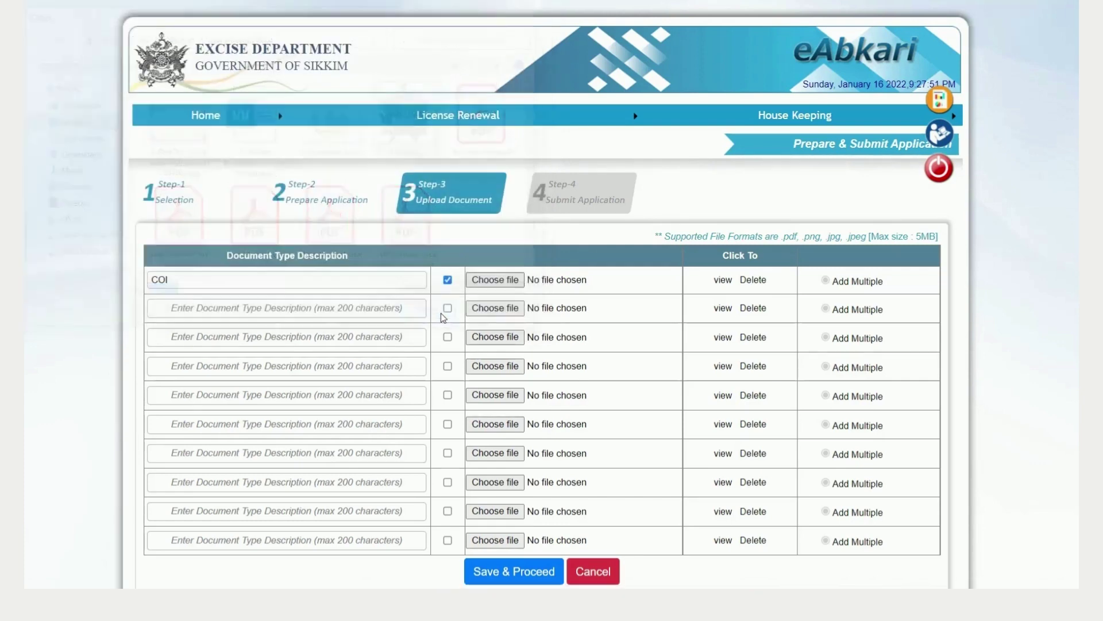
Step: Add a Parcha document row with 'logo excise 2.jpg' attached, then save and proceed
click(412, 306)
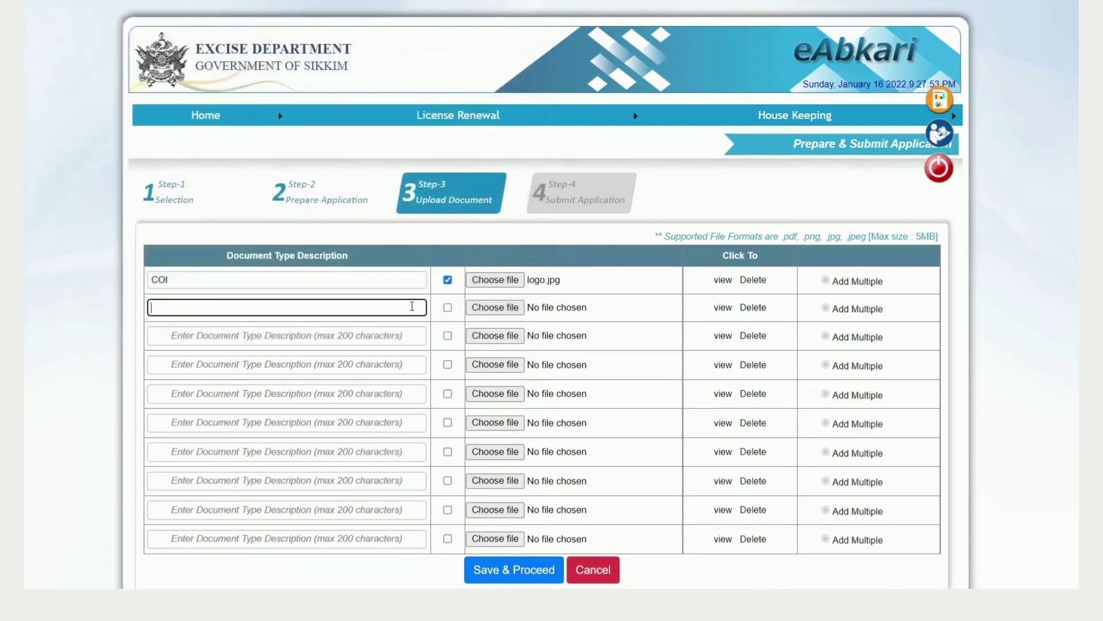
text(Parcha)
click(448, 308)
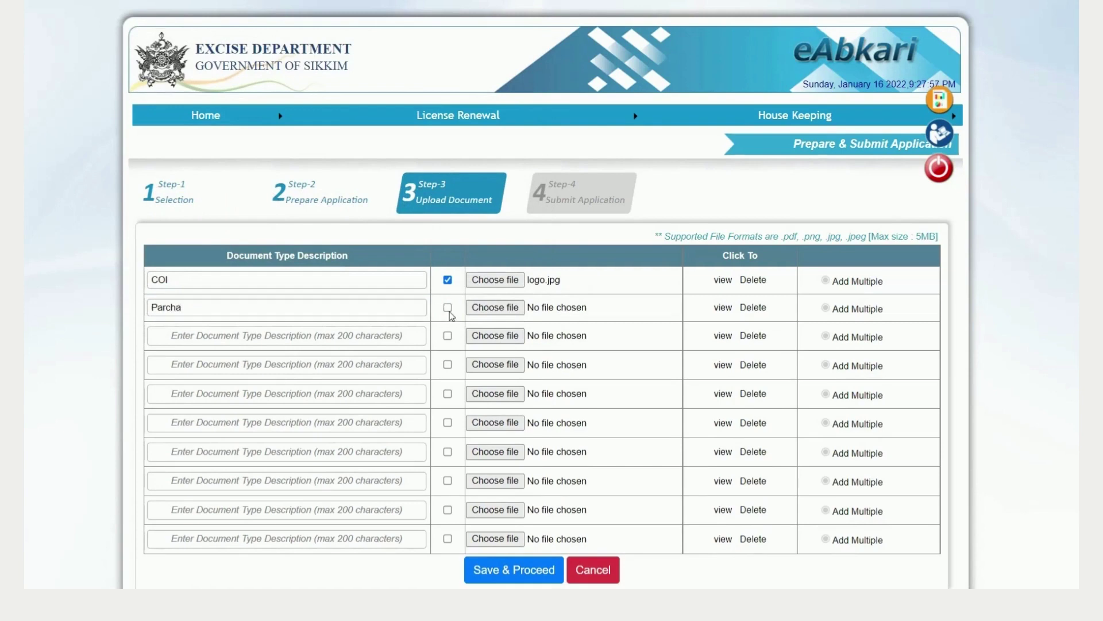
click(487, 308)
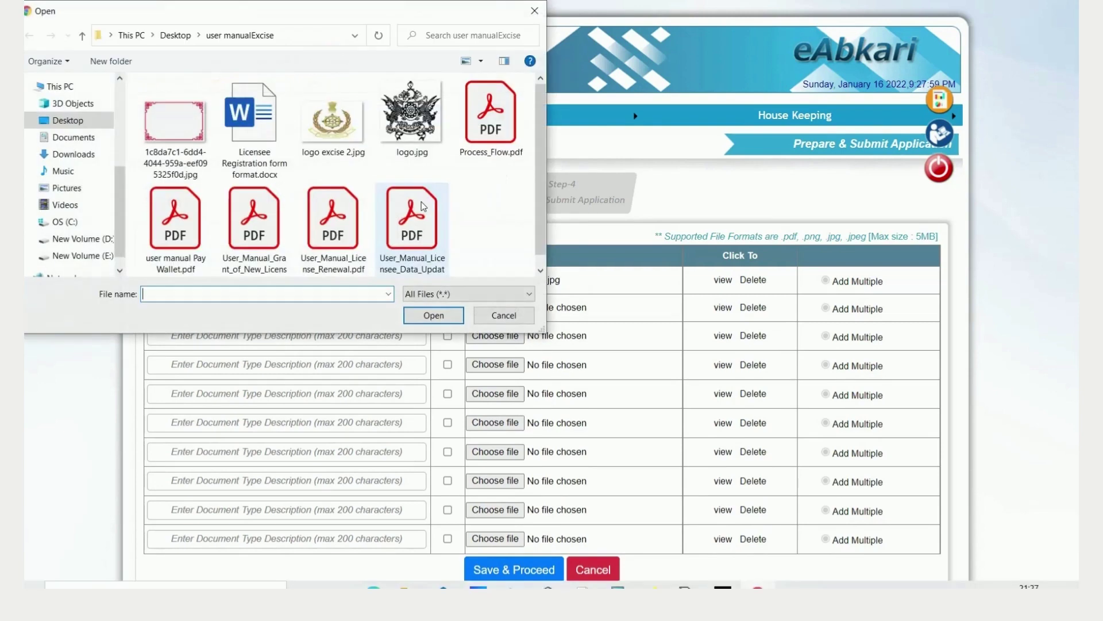
click(339, 127)
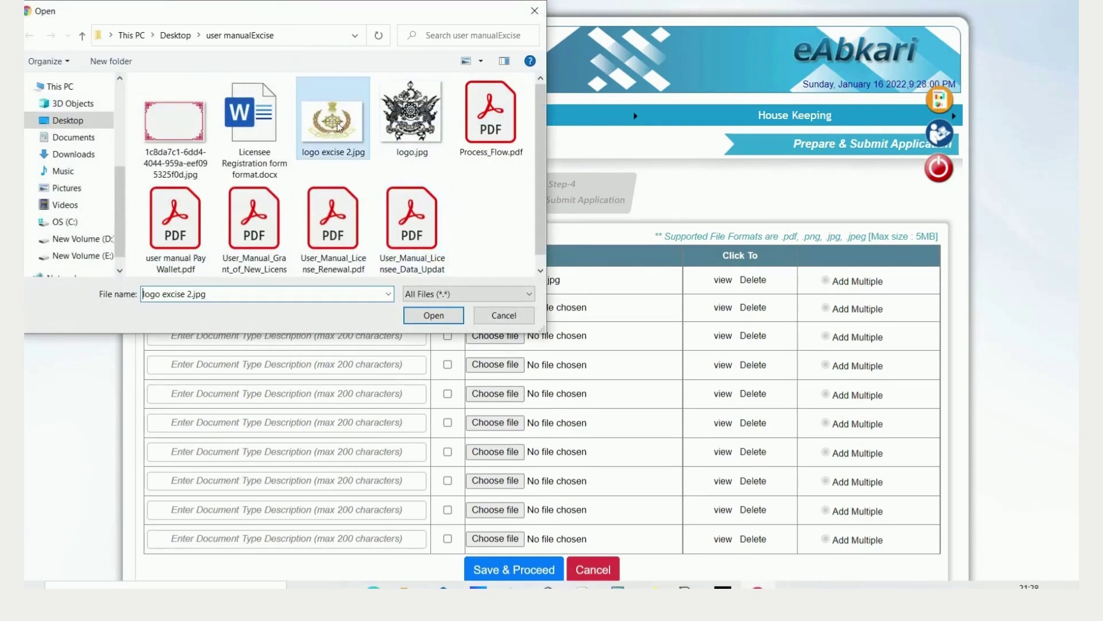
click(426, 316)
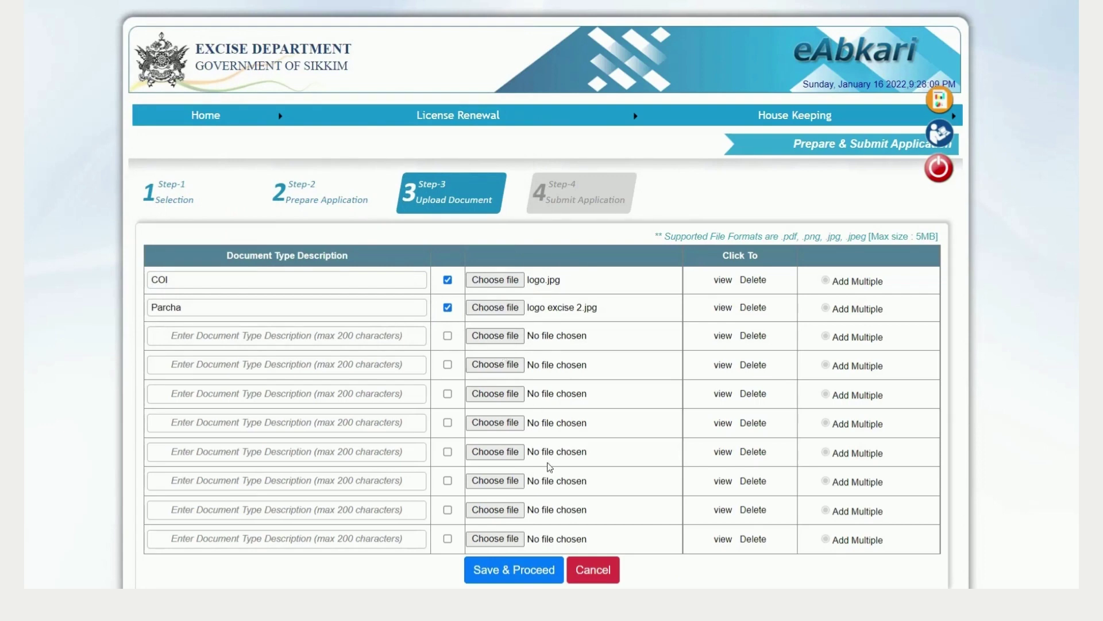
click(540, 575)
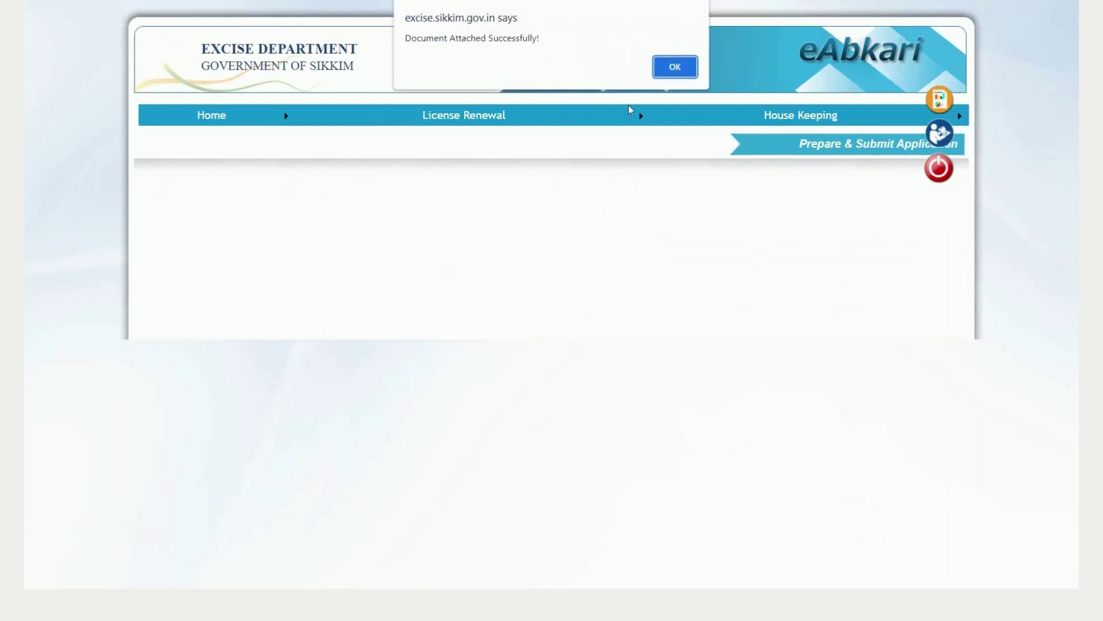
Step: Dismiss the attachment confirmation and submit the application with Rs. 1.00 renewal fees
click(678, 62)
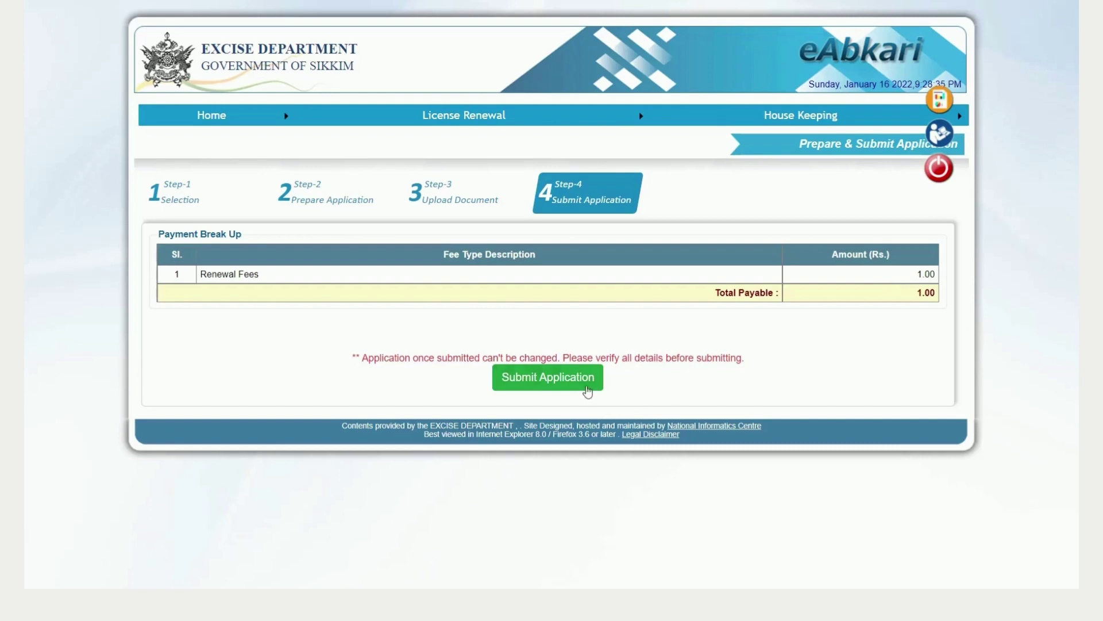
click(586, 388)
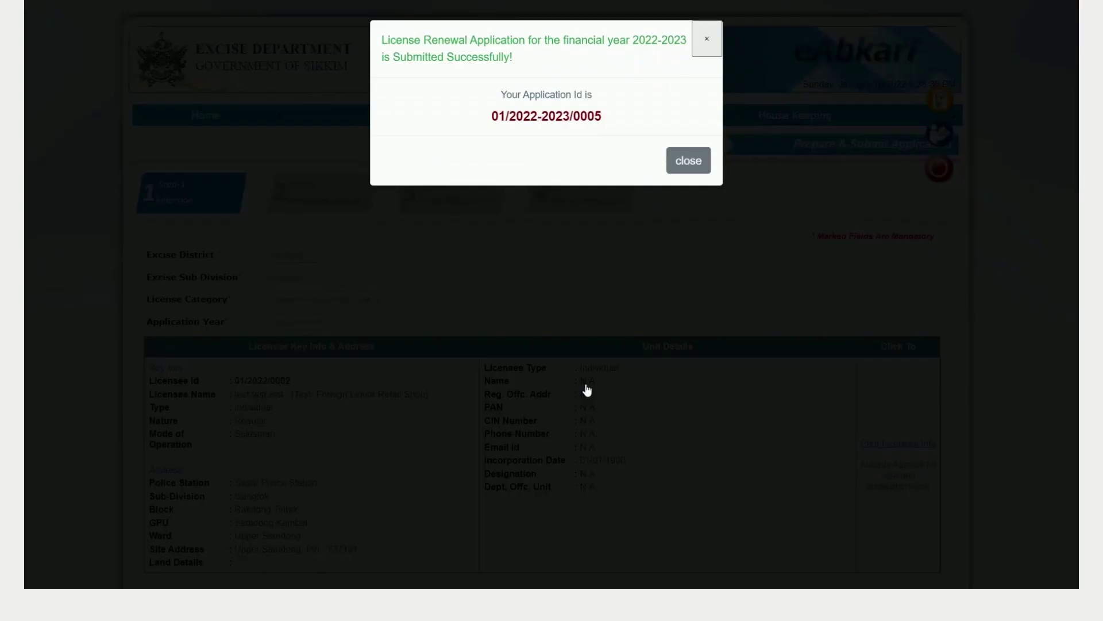